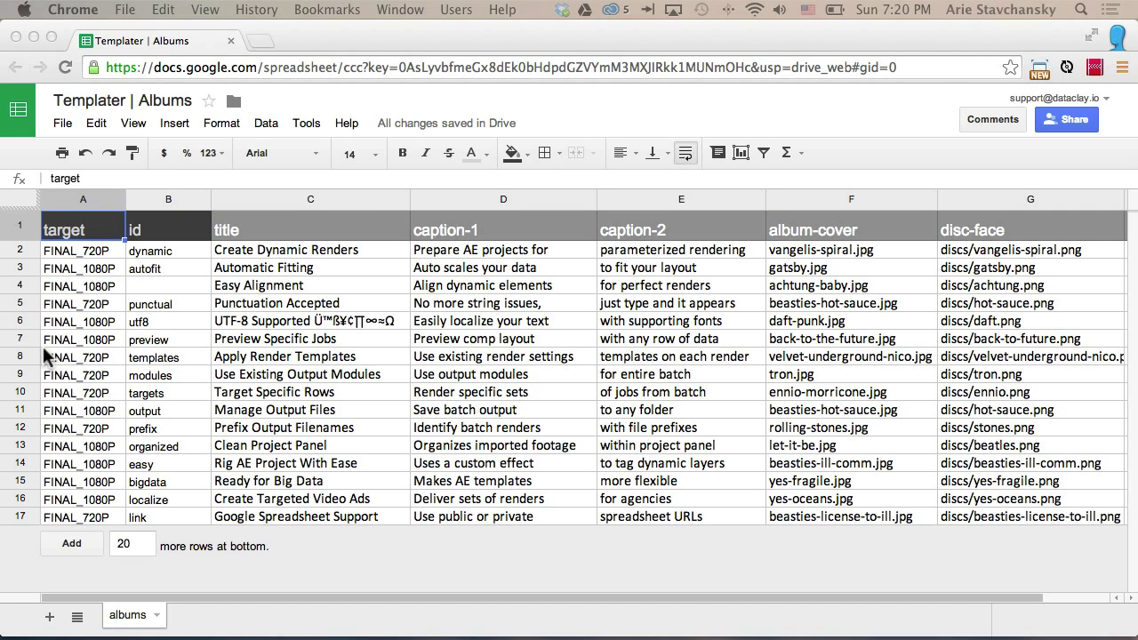
Highlight rows 3 and 5 of the Albums sheet, then move over to After Effects
{"action": "left_click", "coordinate": [20, 267]}
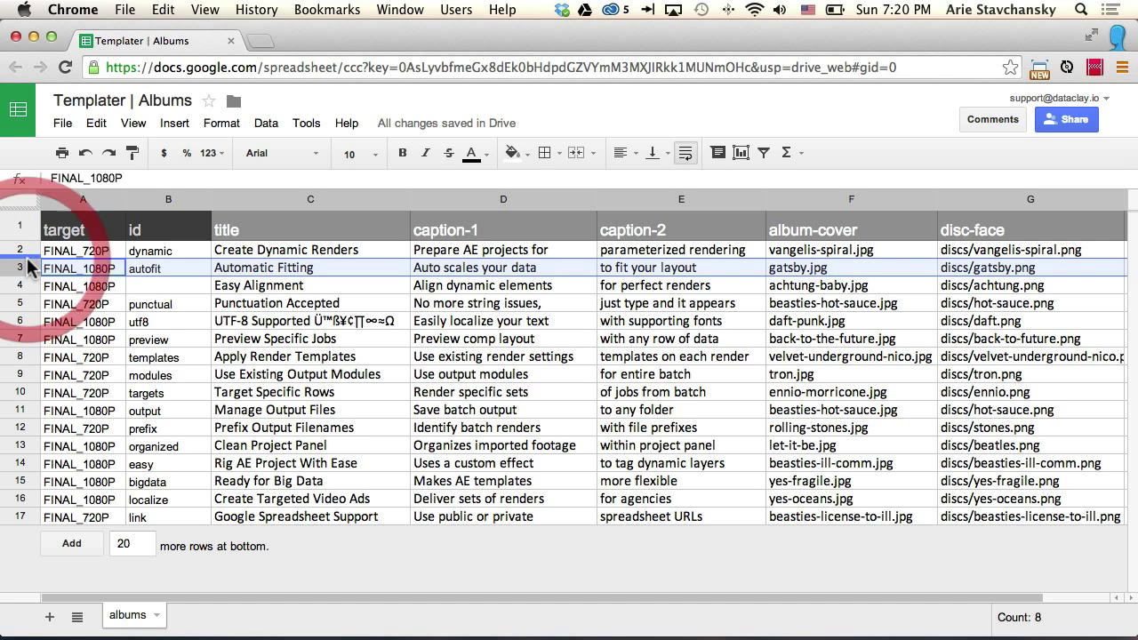
{"action": "left_click_drag", "start_coordinate": [20, 267], "coordinate": [19, 295]}
{"action": "left_click", "coordinate": [21, 303]}
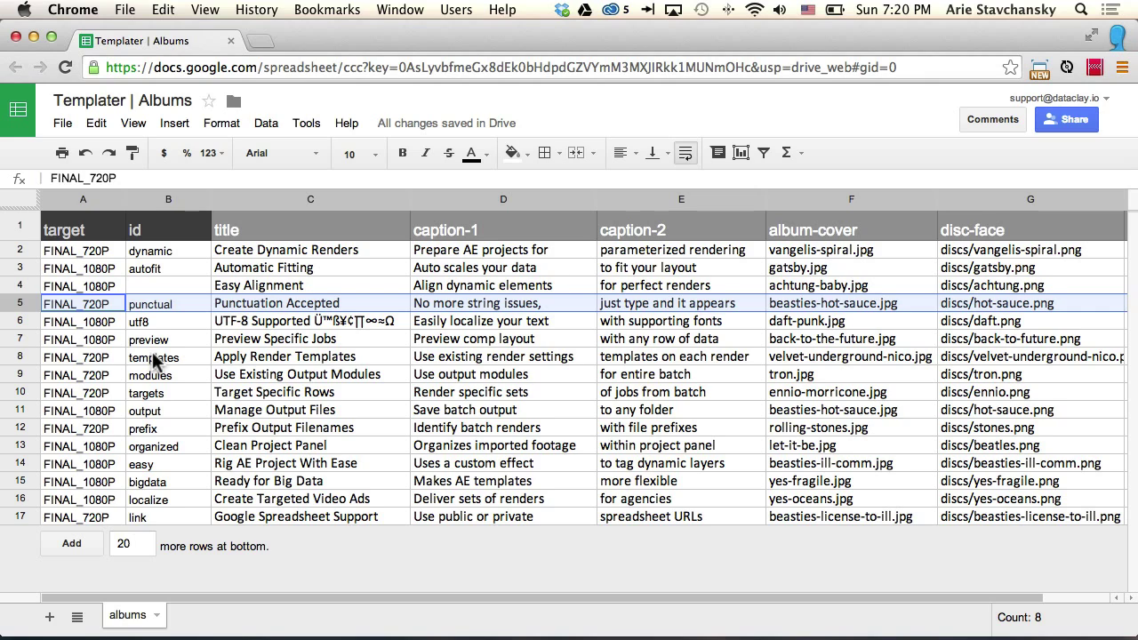
{"action": "key", "text": "super+shift+2"}
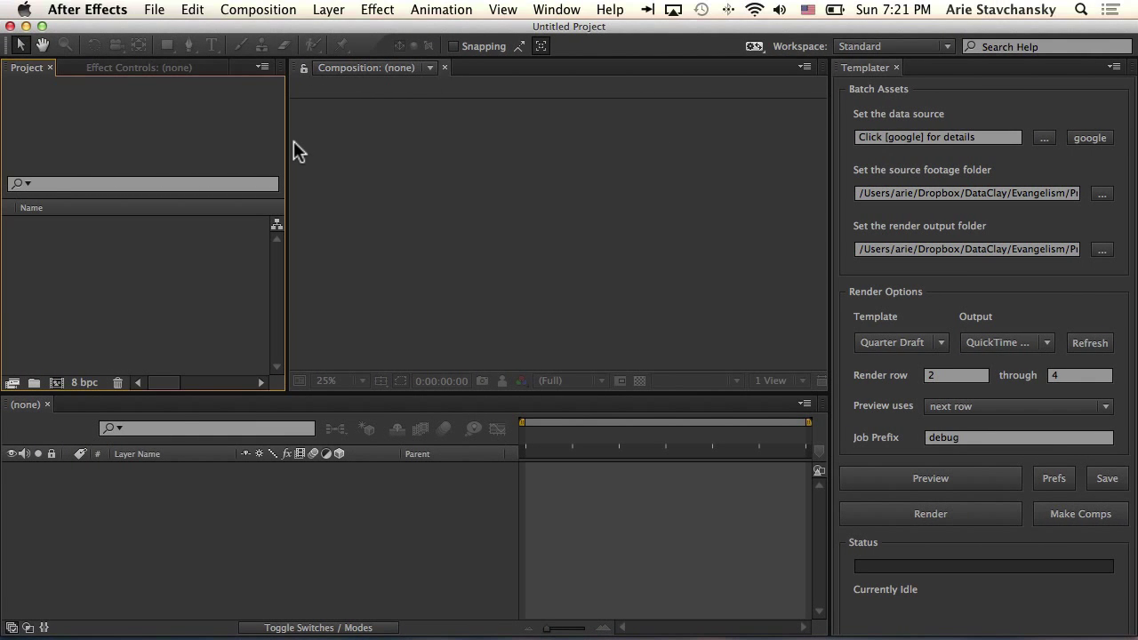
Open bare-essentials-cc.aep from the recent projects list
{"action": "left_click", "coordinate": [154, 9]}
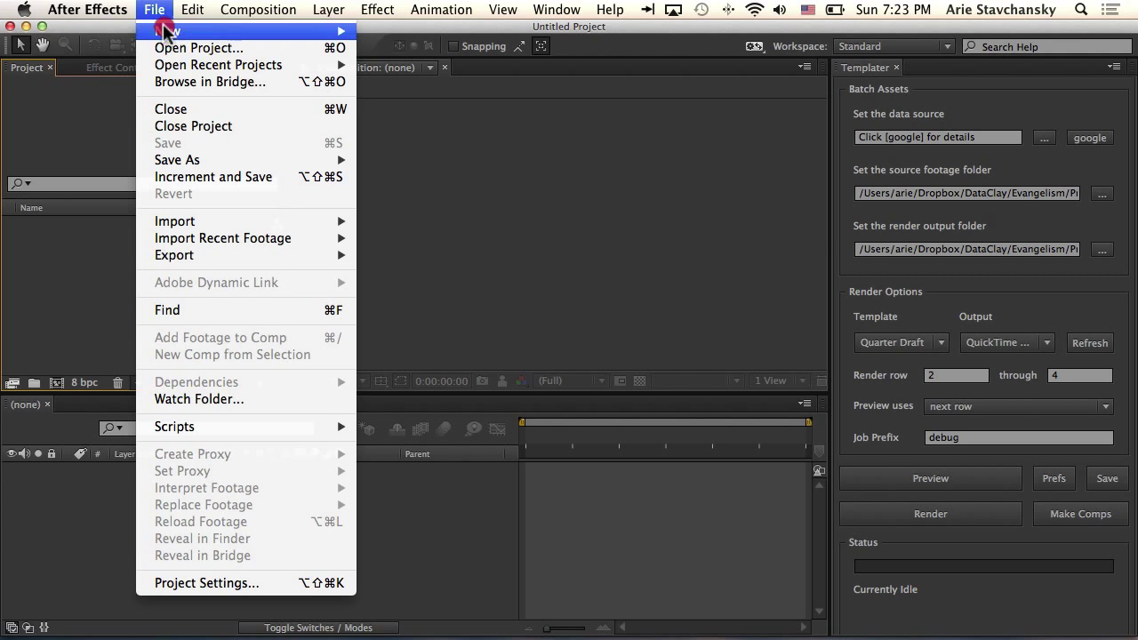
{"action": "mouse_move", "coordinate": [189, 68]}
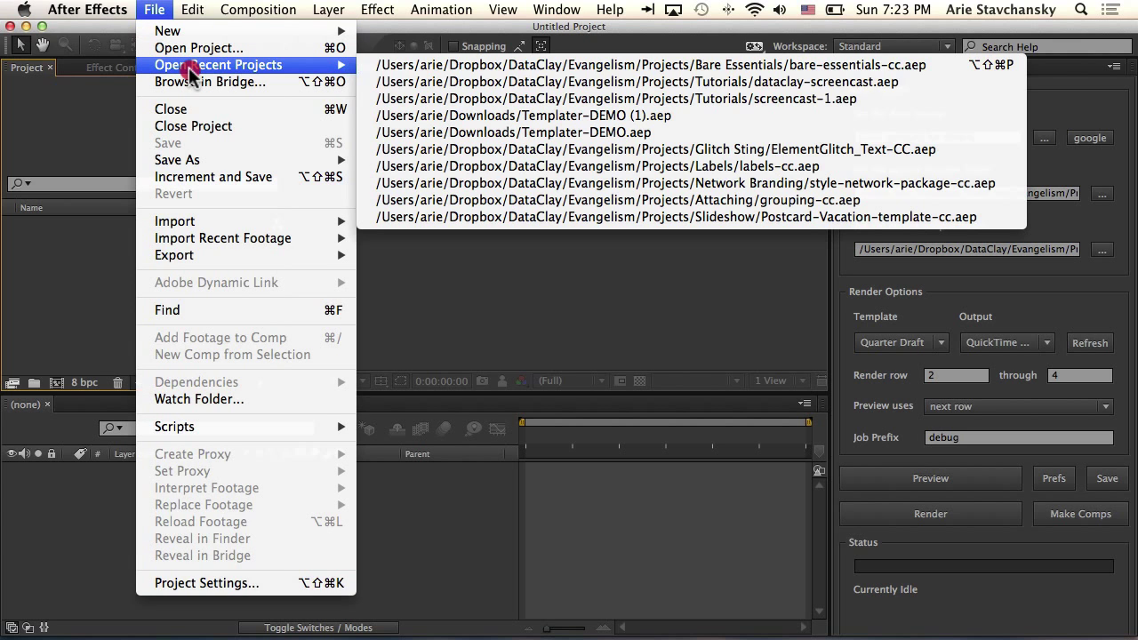
{"action": "left_click", "coordinate": [451, 68]}
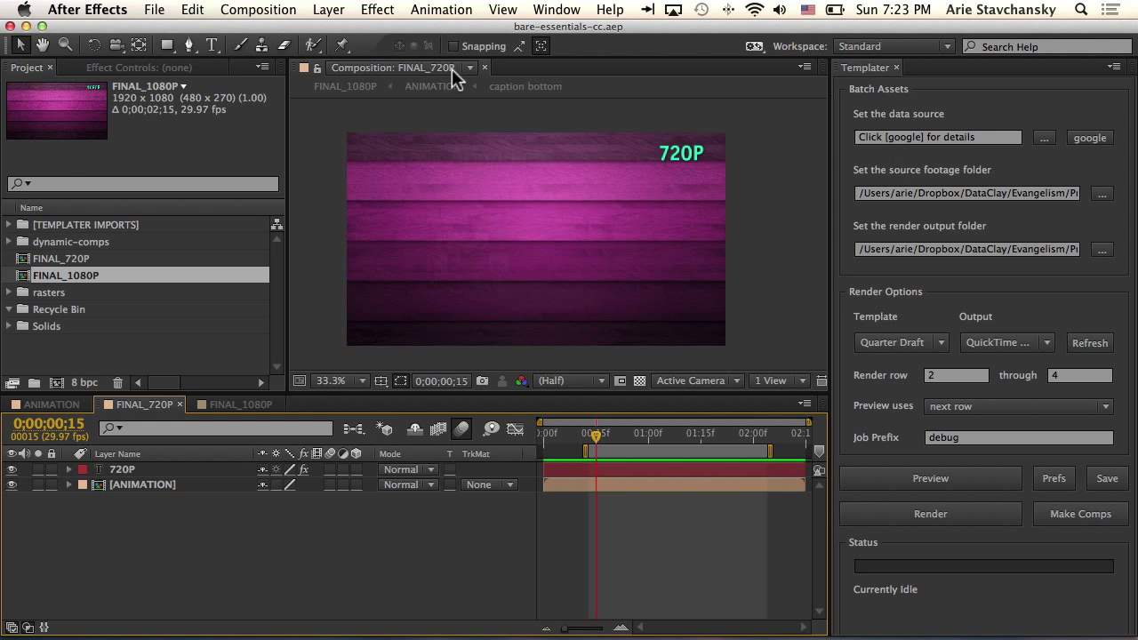
Open the FINAL_720P and FINAL_1080P compositions from the Project panel
{"action": "left_click", "coordinate": [27, 259]}
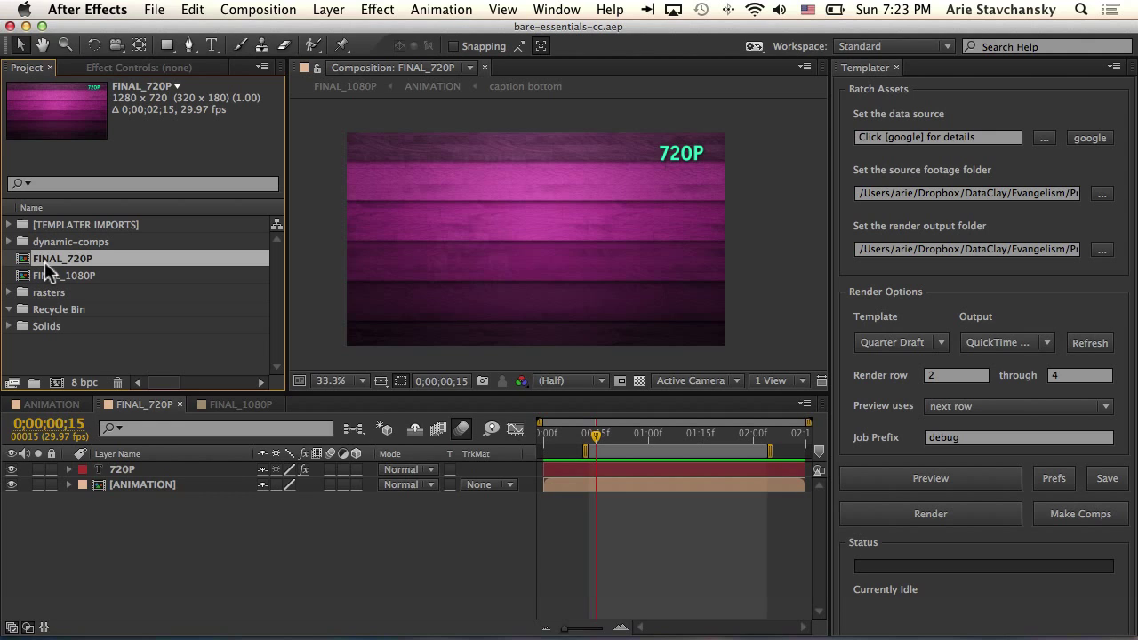
{"action": "left_click", "coordinate": [58, 270]}
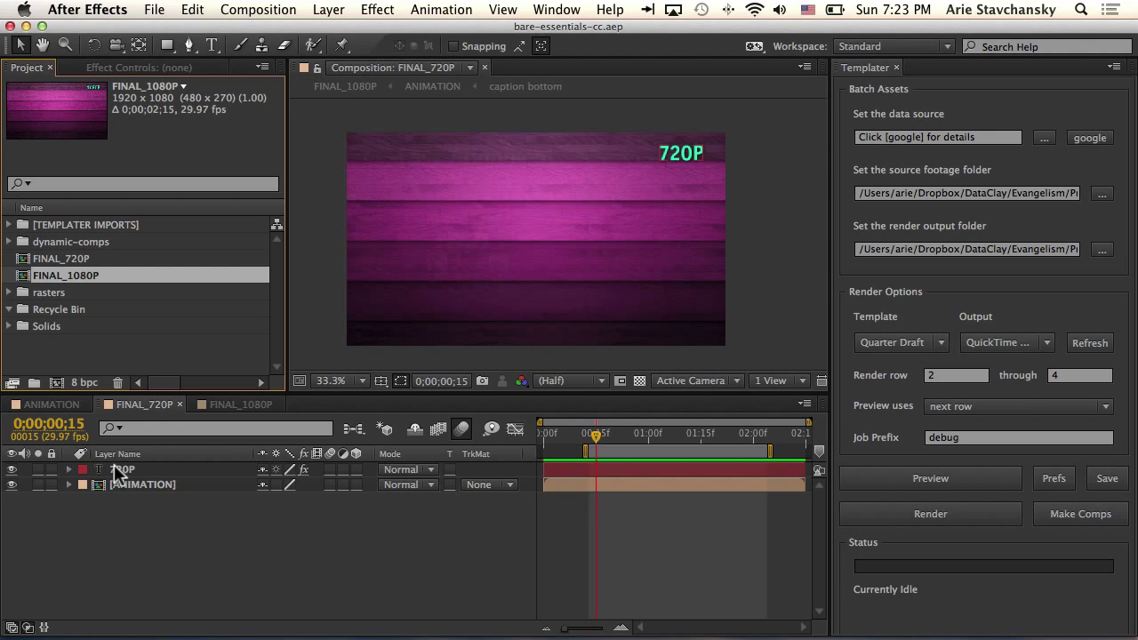
{"action": "left_click", "coordinate": [643, 228]}
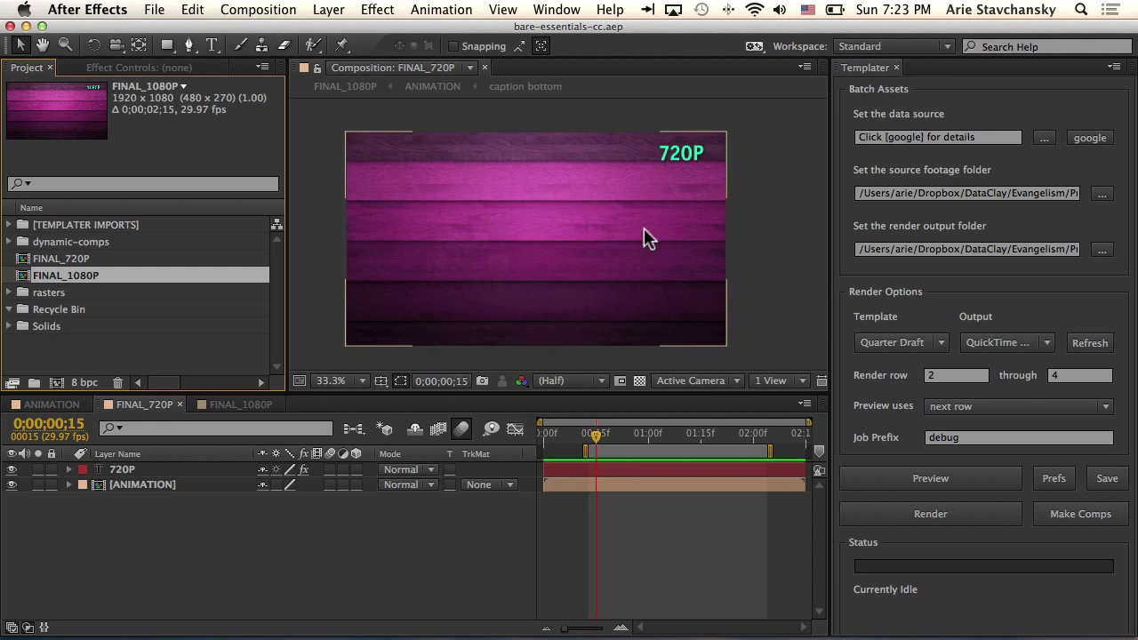
{"action": "double_click", "coordinate": [25, 264]}
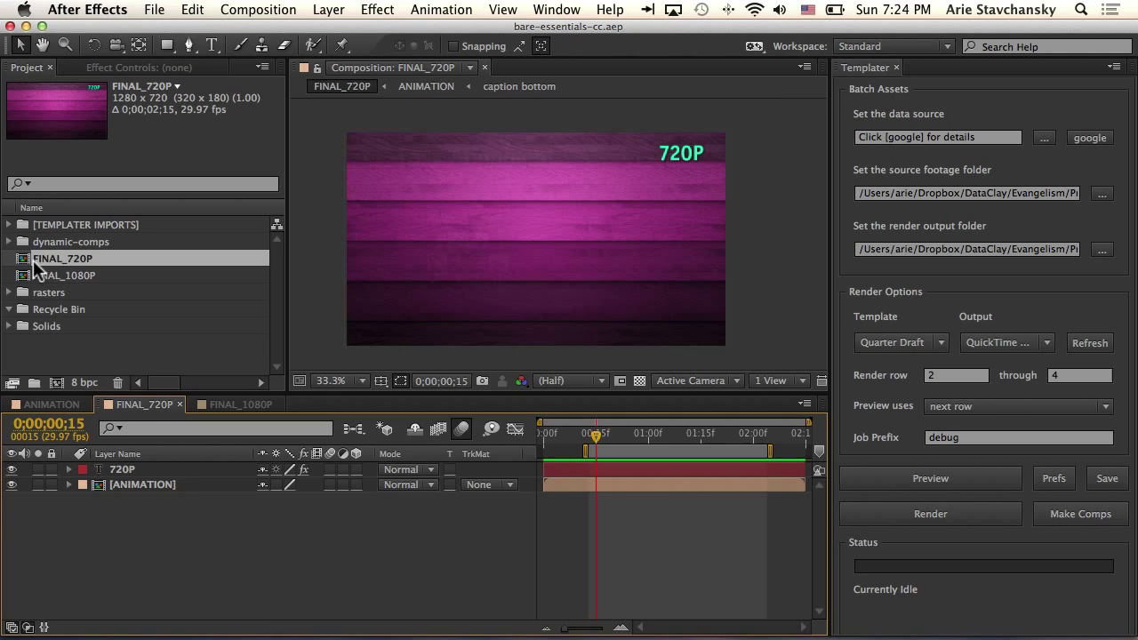
{"action": "double_click", "coordinate": [35, 275]}
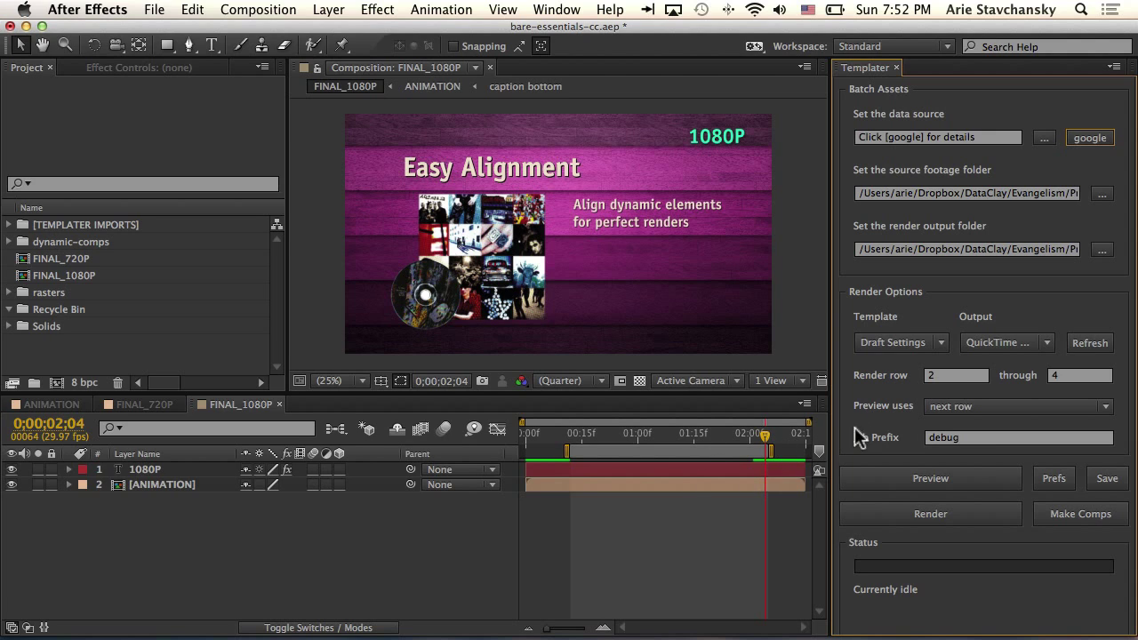
Keep Draft Settings, set the last row to 6 and job prefix to target_sample, then render
{"action": "left_click", "coordinate": [929, 343]}
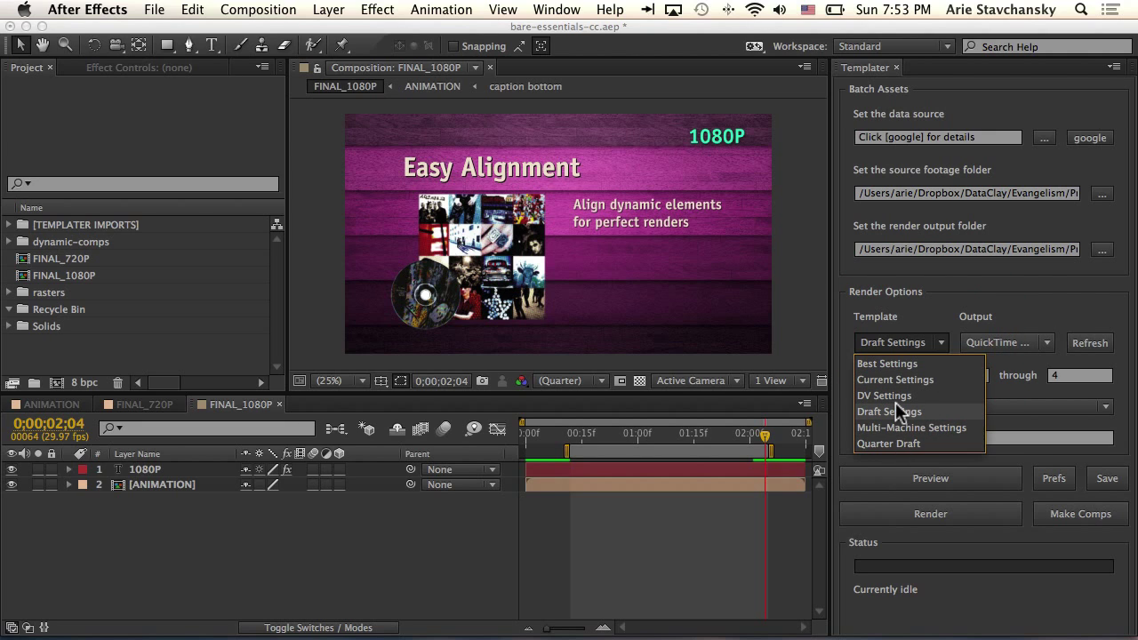
{"action": "left_click", "coordinate": [893, 409]}
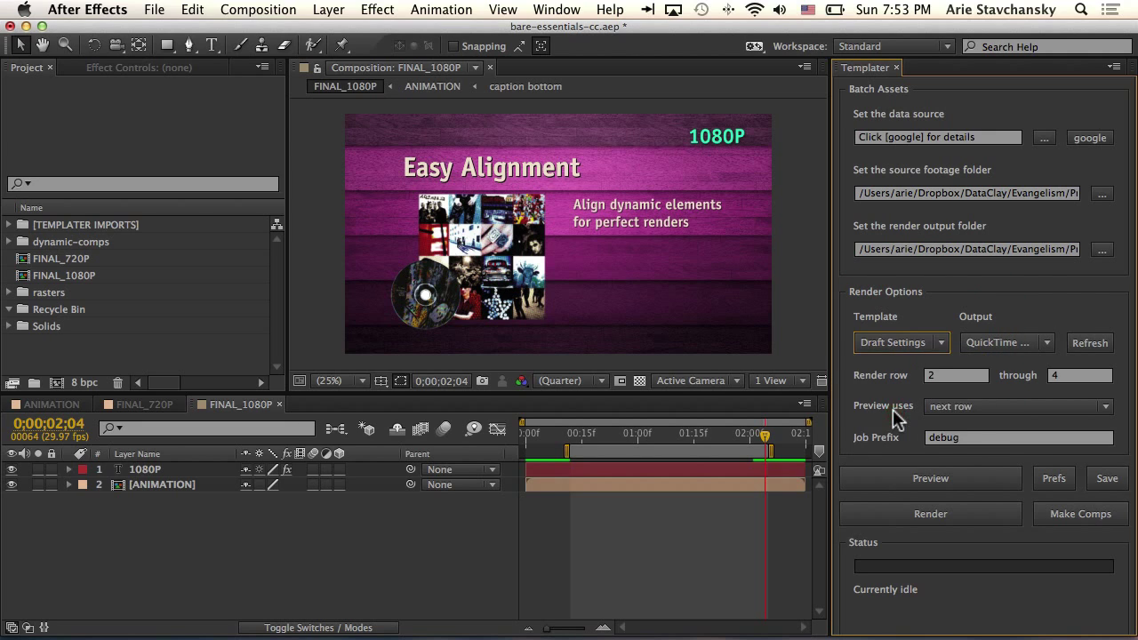
{"action": "left_click", "coordinate": [1071, 377]}
{"action": "type", "text": "6"}
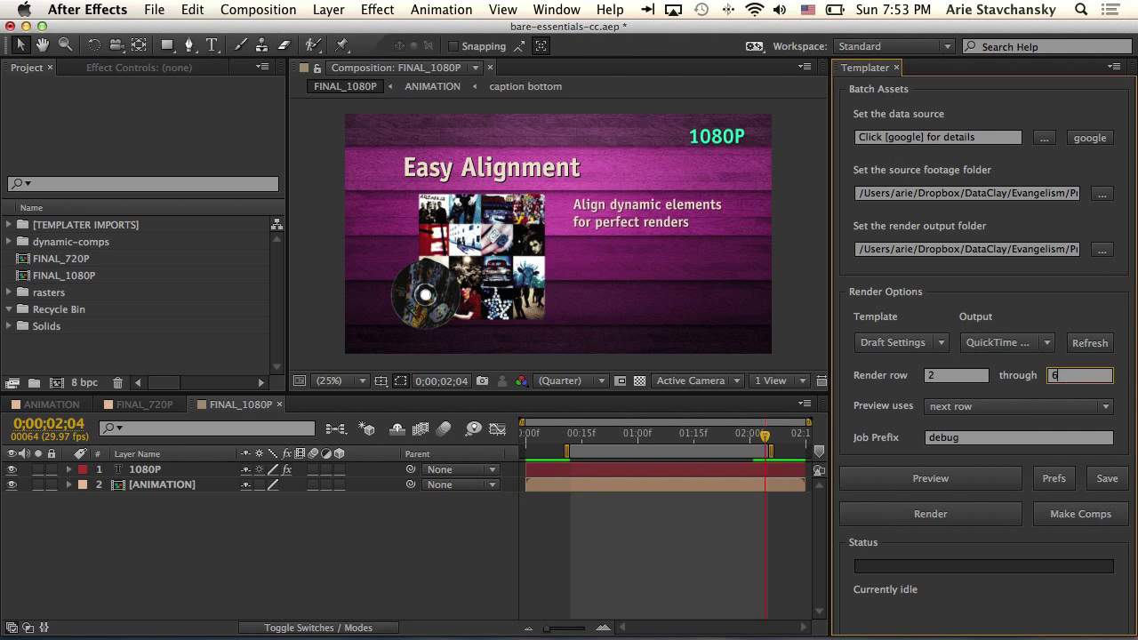
{"action": "left_click", "coordinate": [956, 436]}
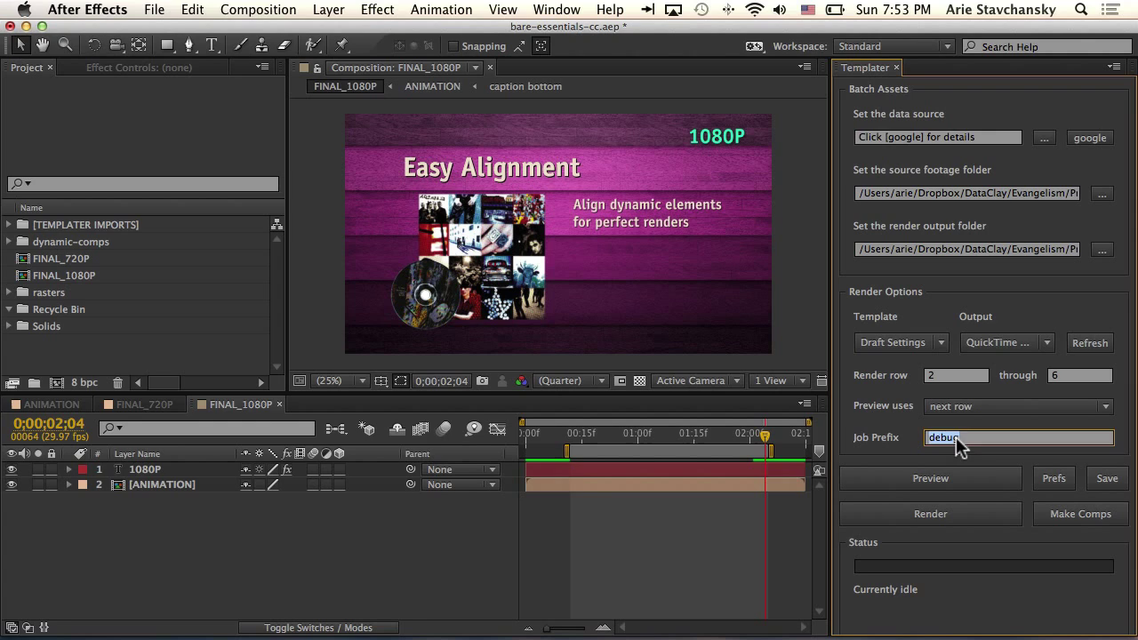
{"action": "type", "text": "target_sample"}
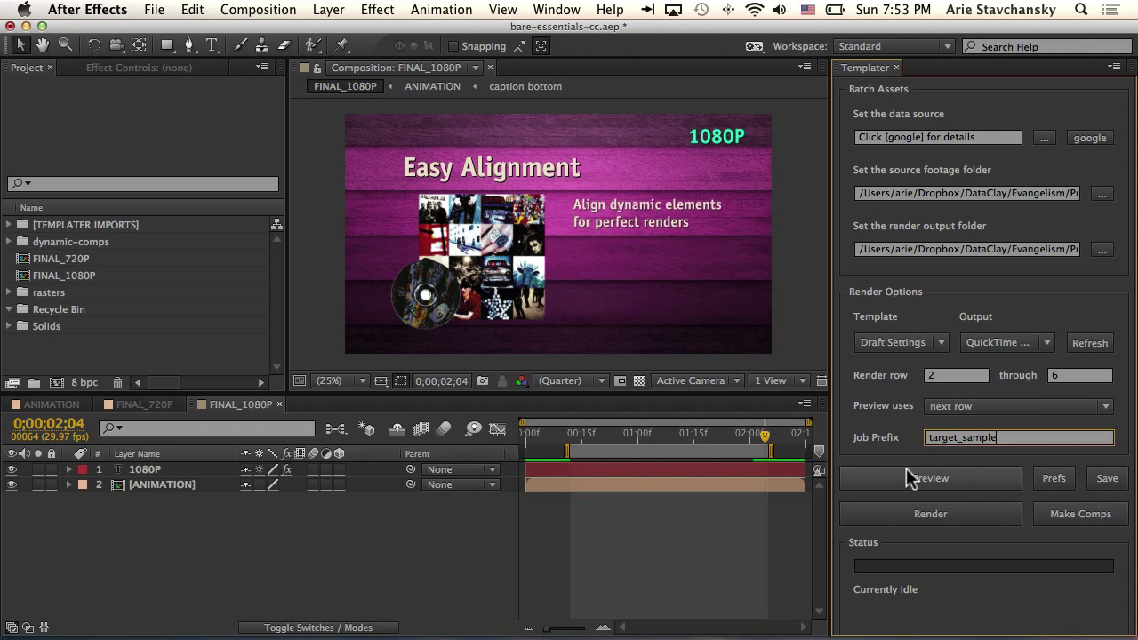
{"action": "left_click", "coordinate": [930, 508]}
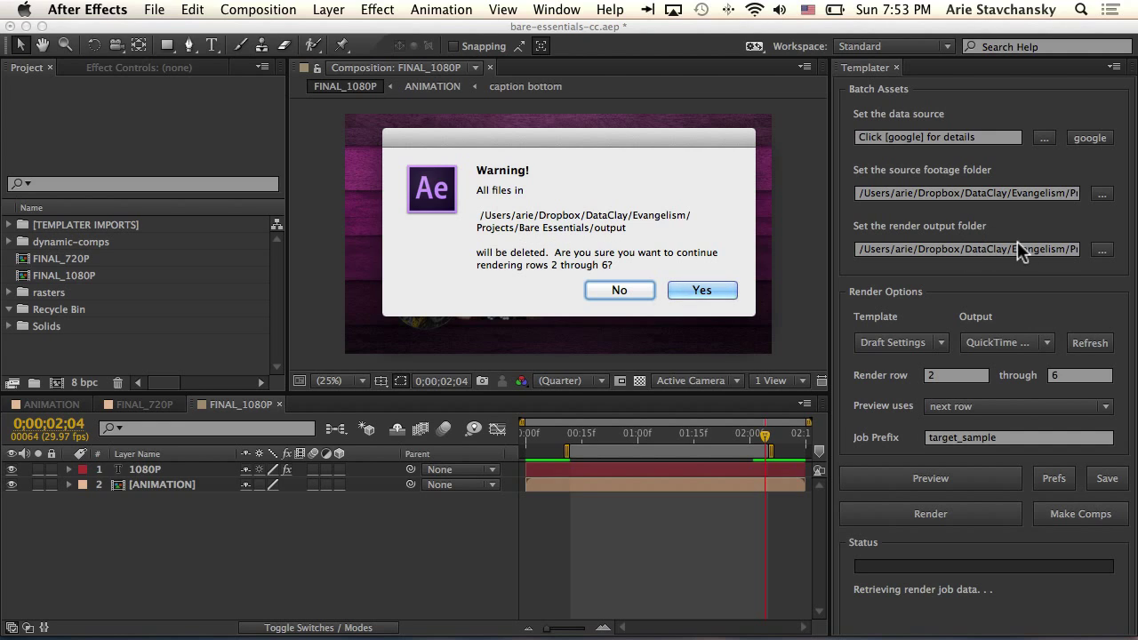
Confirm clearing the output folder so rows 2–6 render to QuickTime movies
{"action": "left_click", "coordinate": [711, 290]}
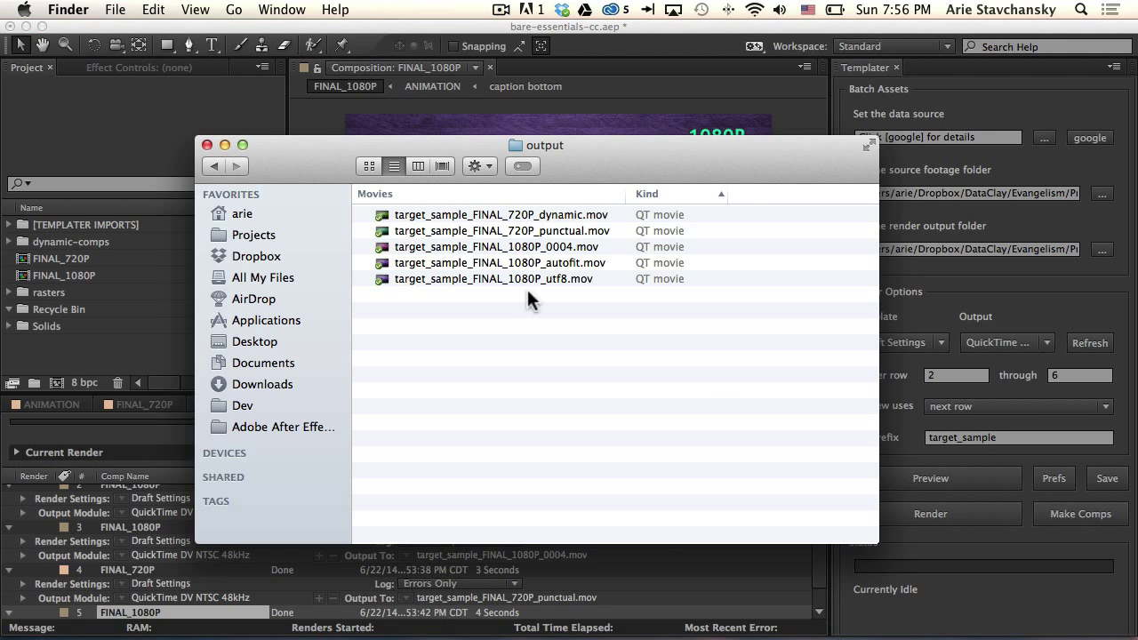
Compare the rendered movie names in the output folder against the spreadsheet, highlighting row 5
{"action": "left_click_drag", "start_coordinate": [724, 165], "coordinate": [676, 166]}
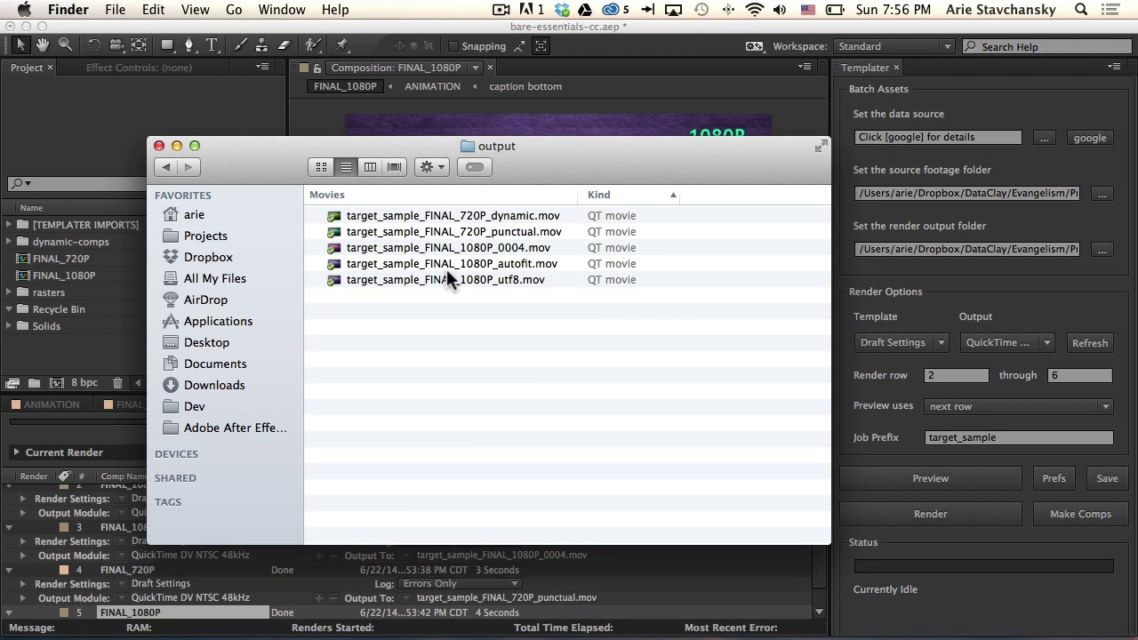
{"action": "key", "text": "ctrl+Right"}
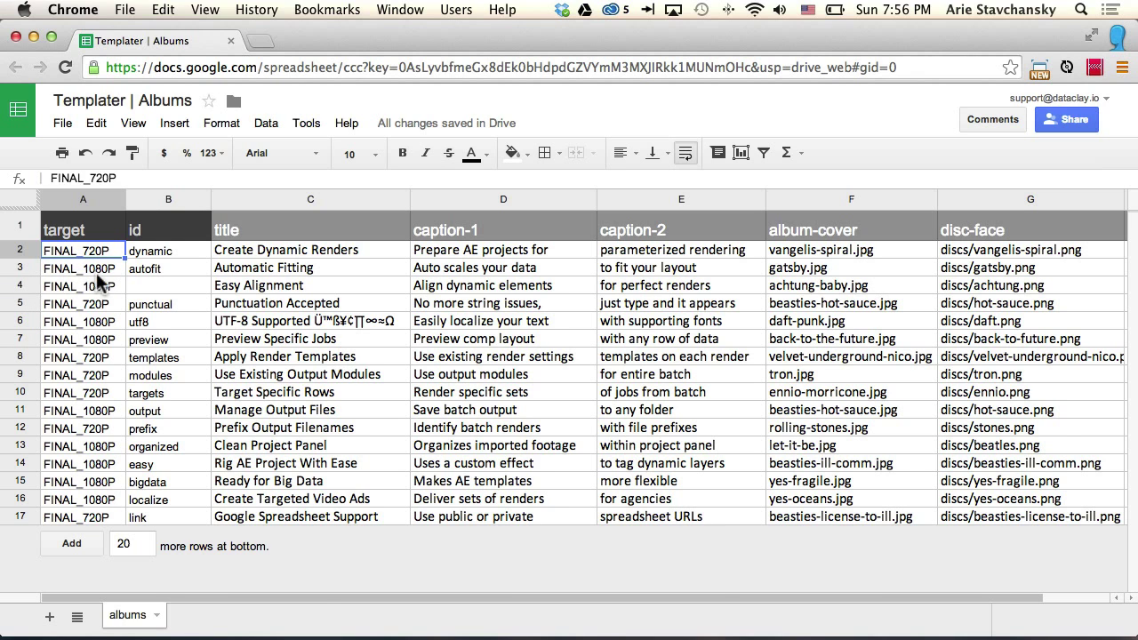
{"action": "key", "text": "ctrl+Left"}
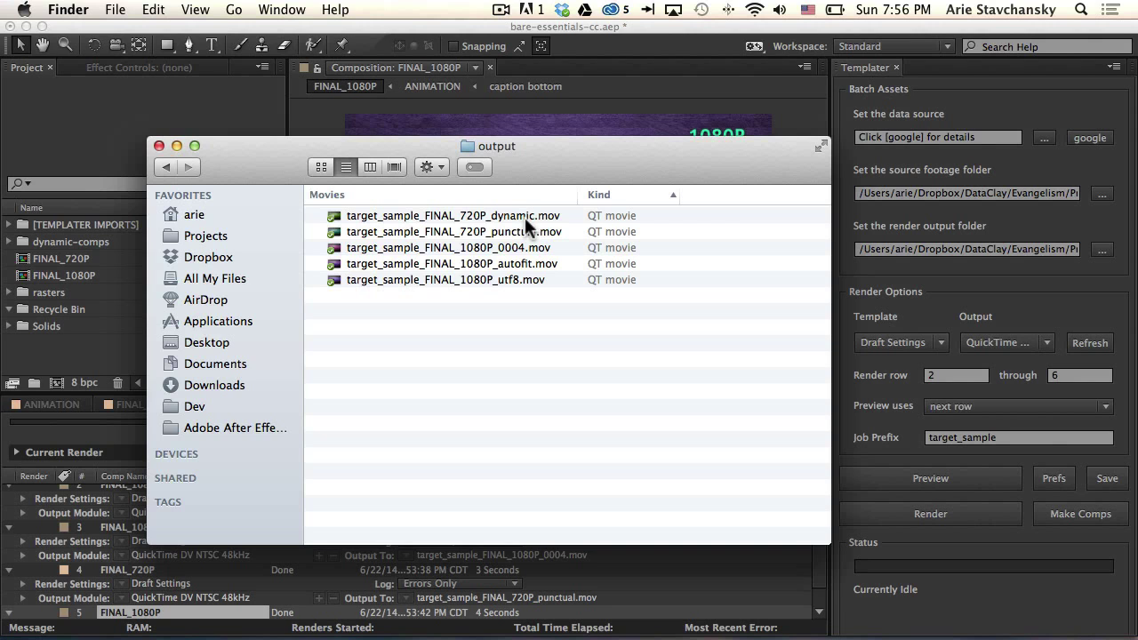
{"action": "key", "text": "ctrl+Right"}
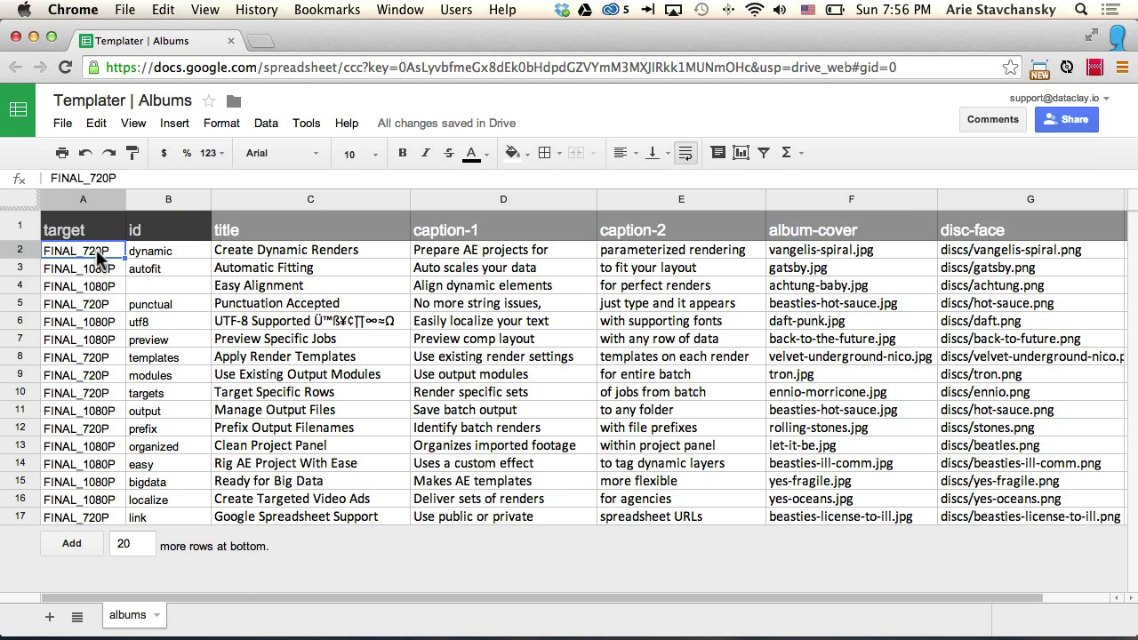
{"action": "key", "text": "ctrl+Left"}
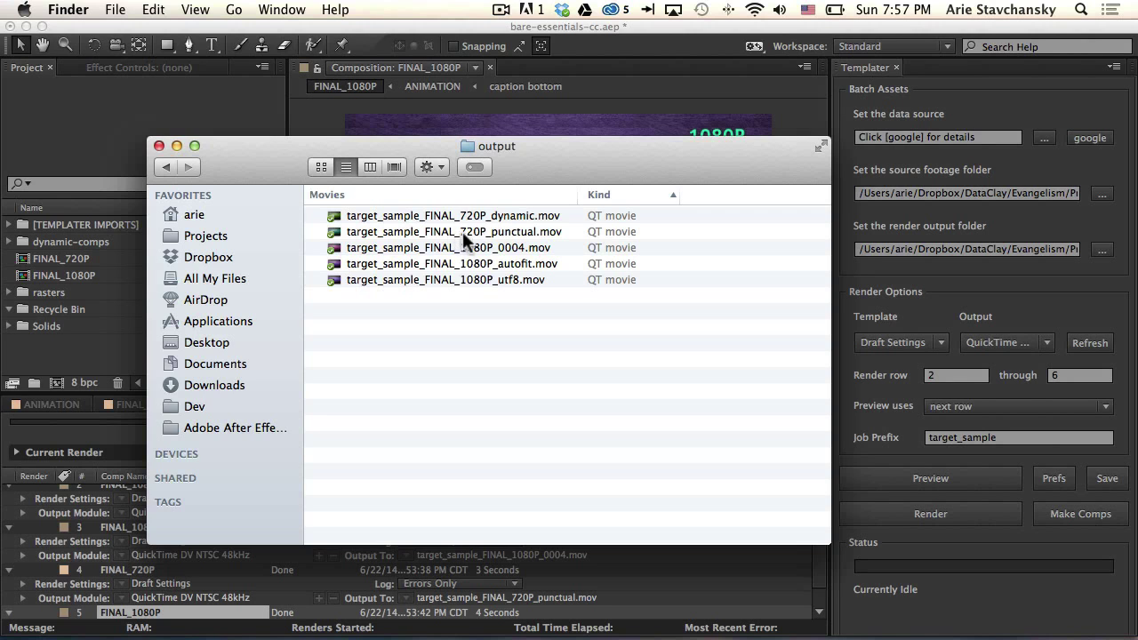
{"action": "key", "text": "ctrl+Right"}
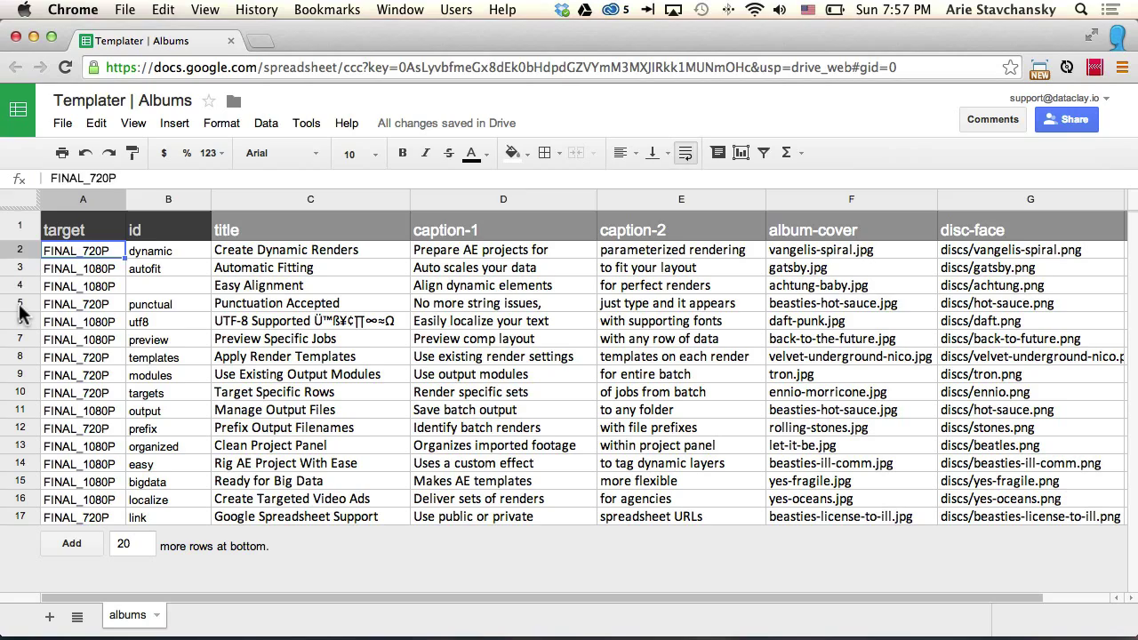
{"action": "left_click", "coordinate": [20, 303]}
{"action": "key", "text": "ctrl+Left"}
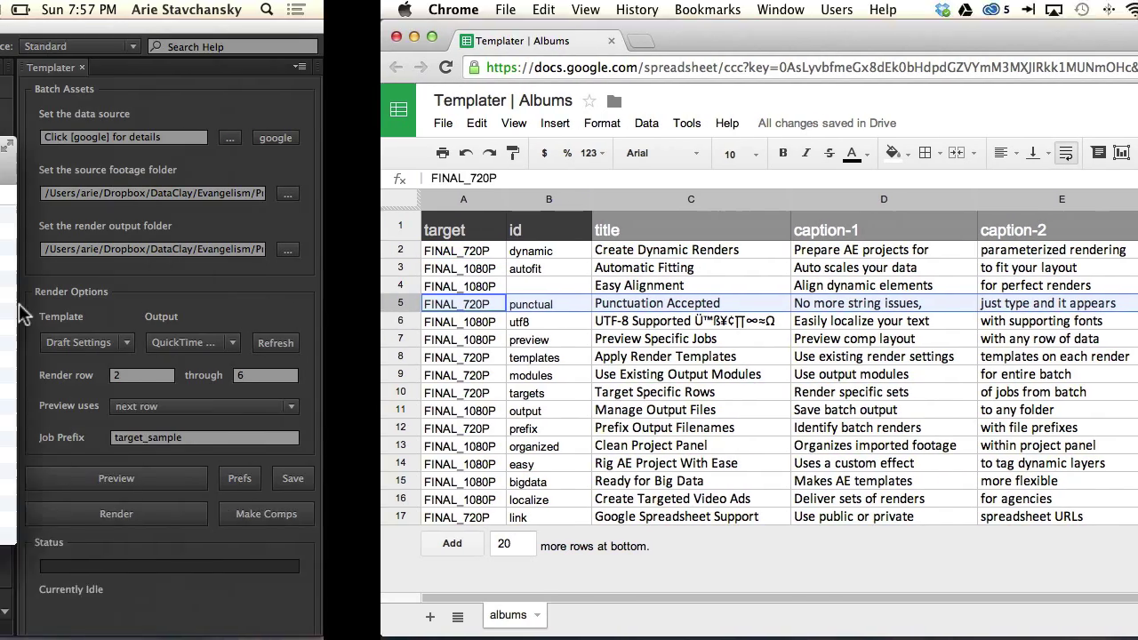
{"action": "left_click", "coordinate": [510, 231]}
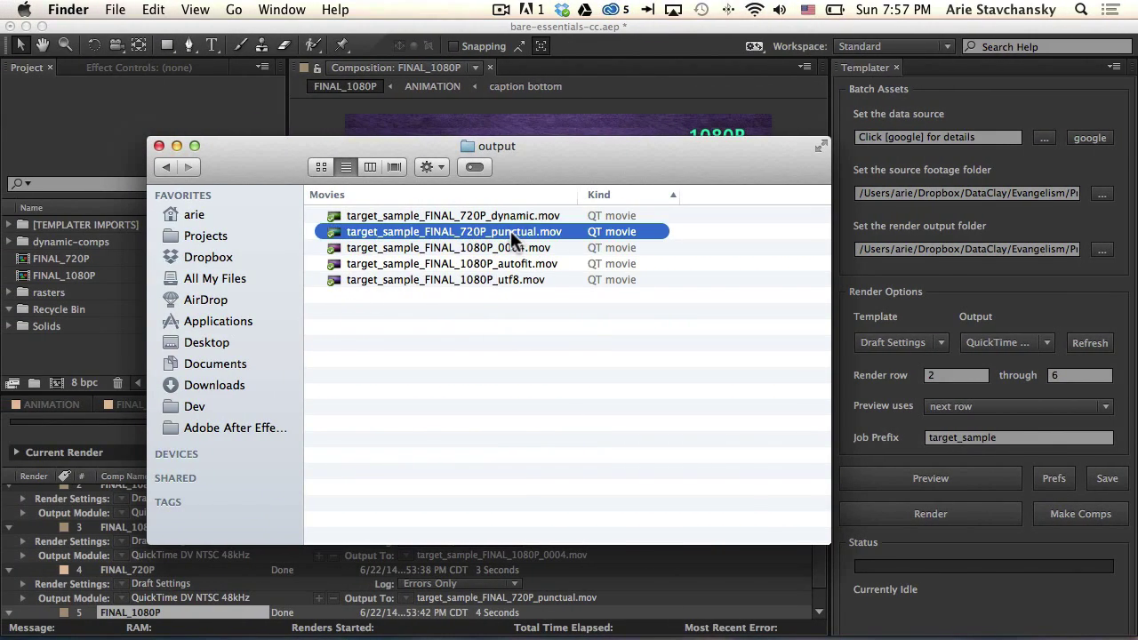
{"action": "key", "text": "space"}
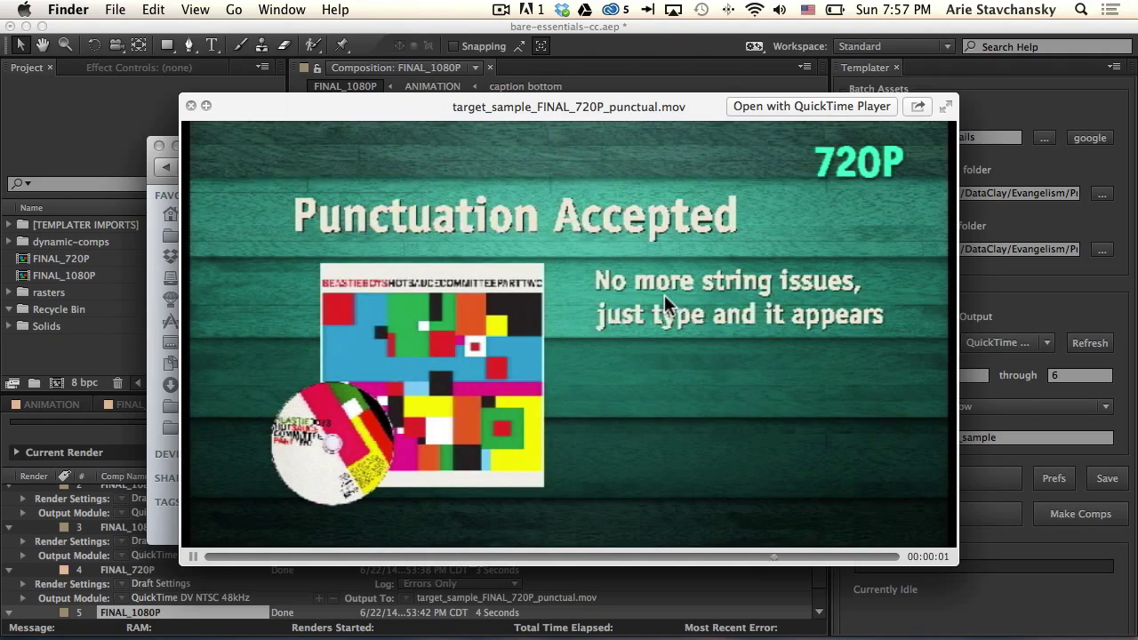
{"action": "key", "text": "space"}
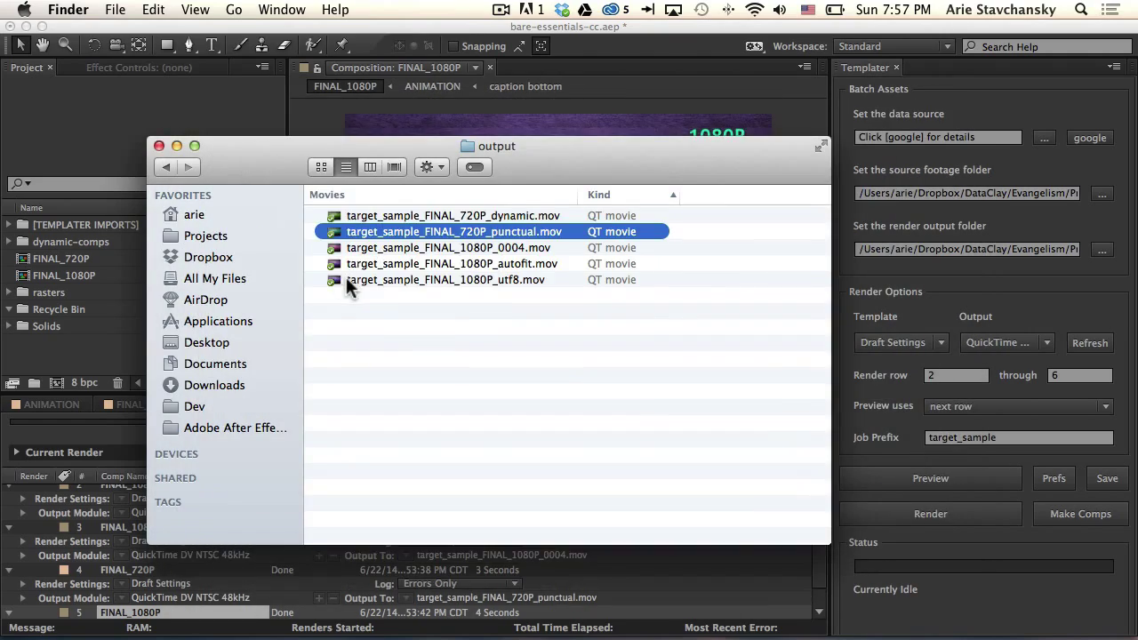
{"action": "key", "text": "ctrl+Right"}
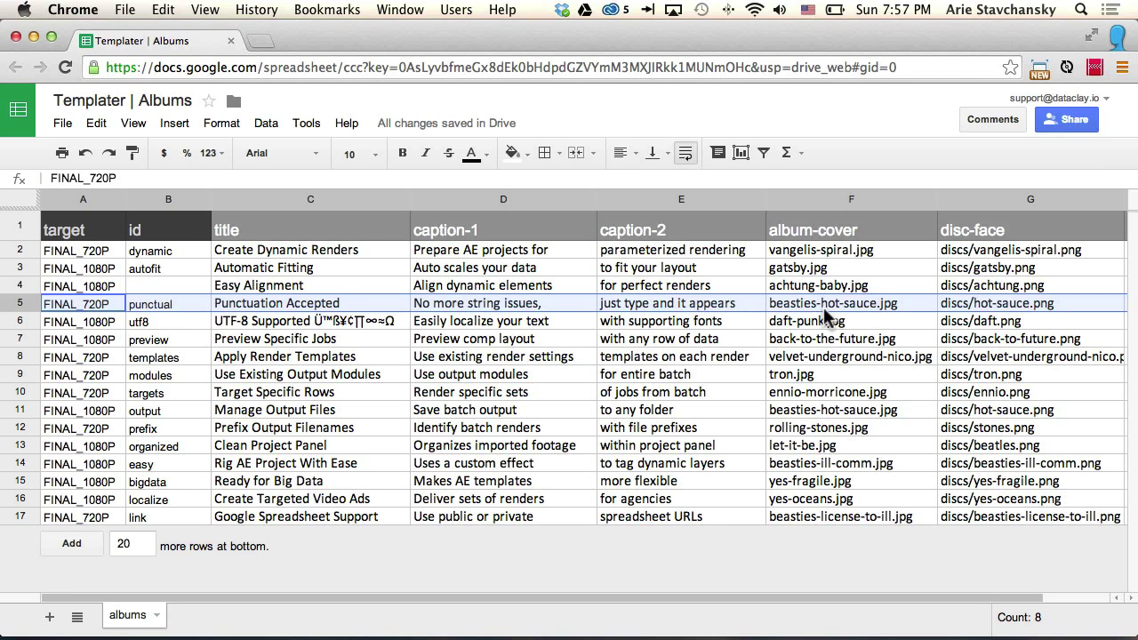
{"action": "key", "text": "ctrl+Left"}
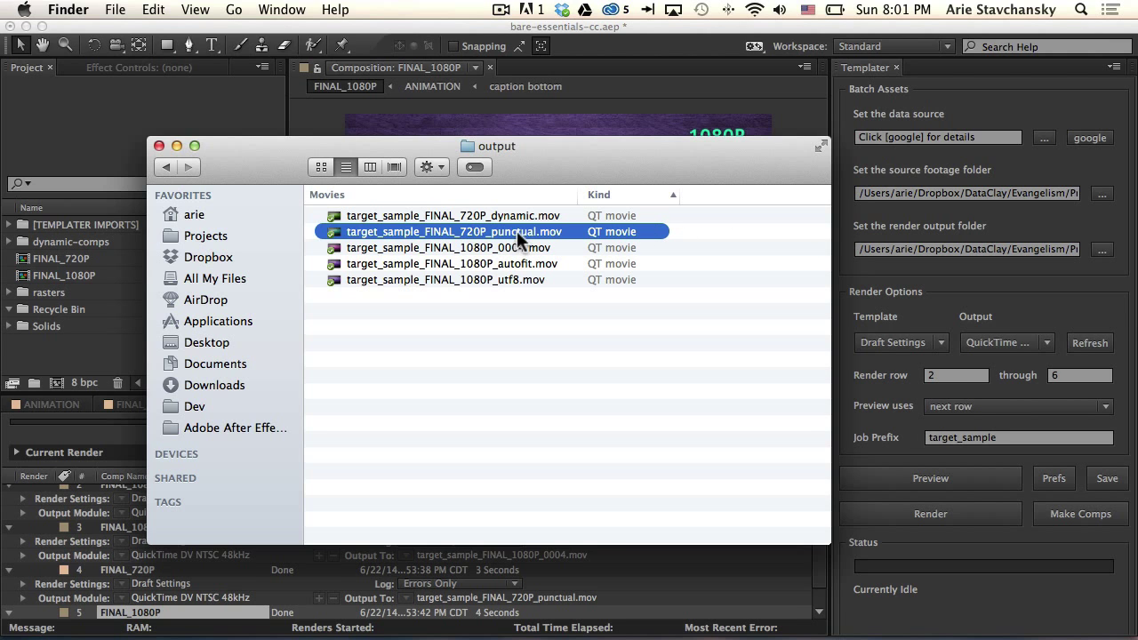
Check row 4's missing id in the sheet against its 0004 movie in the output folder
{"action": "key", "text": "ctrl+Right"}
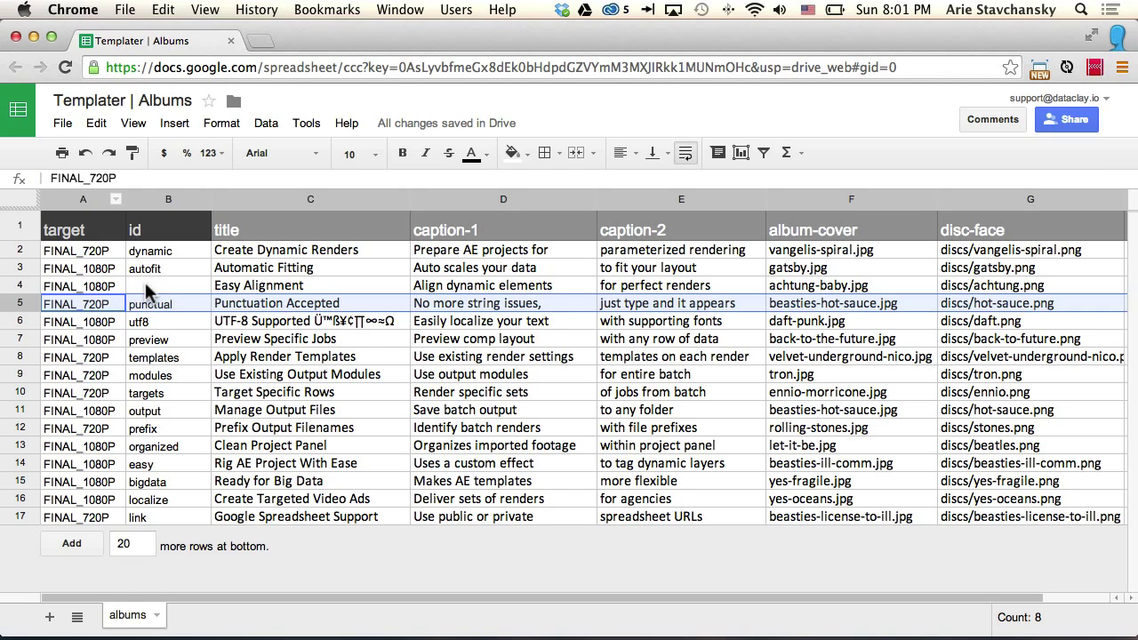
{"action": "left_click", "coordinate": [21, 286]}
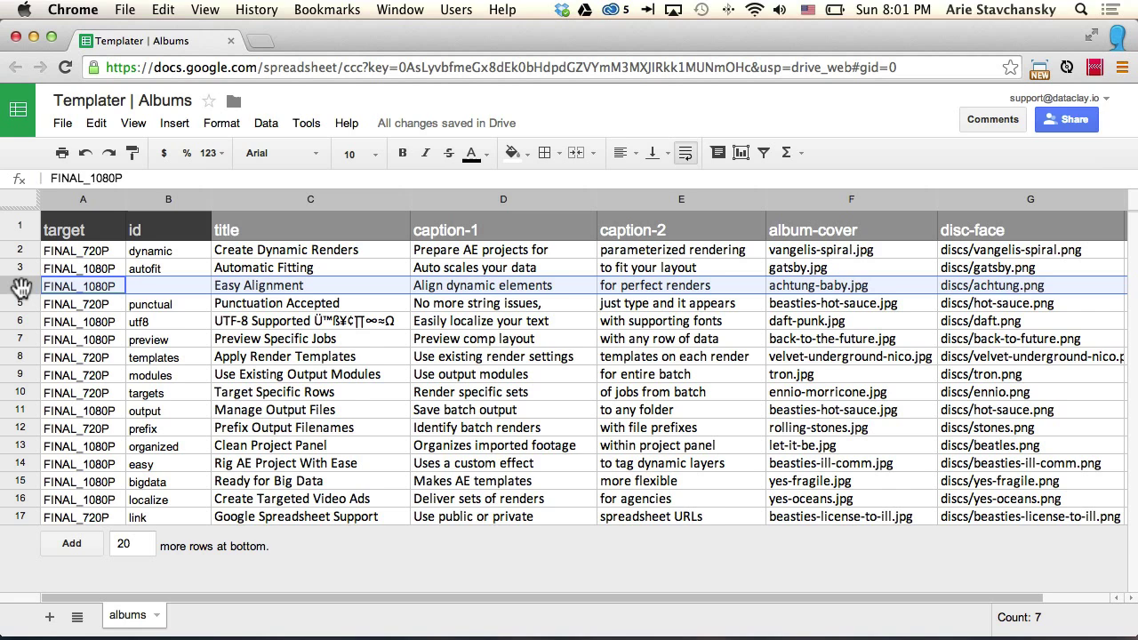
{"action": "key", "text": "ctrl+Left"}
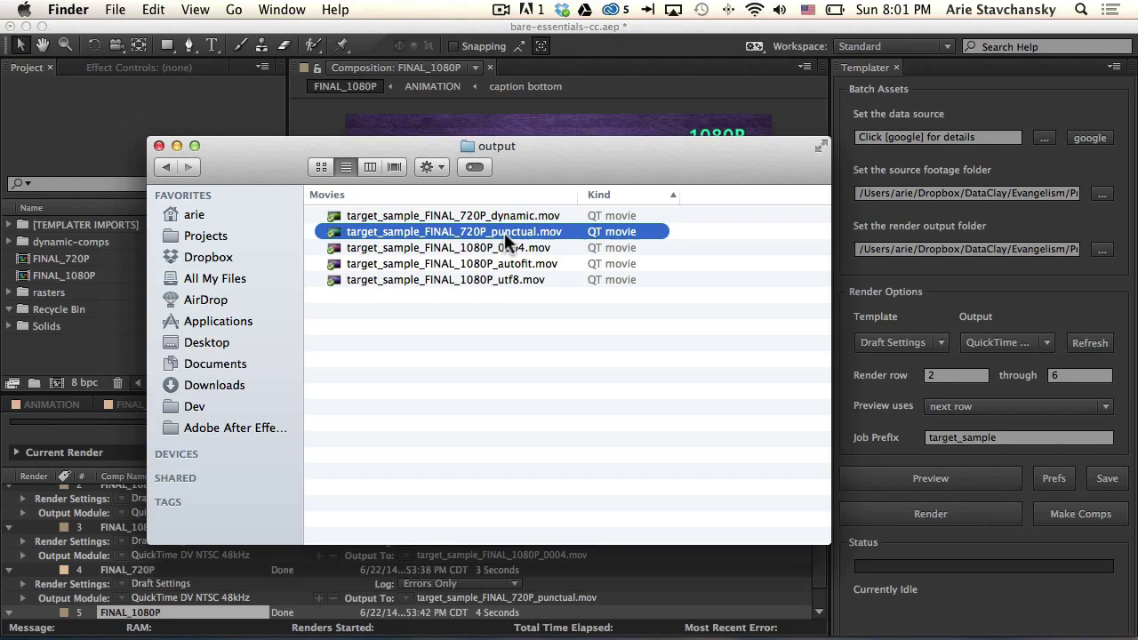
{"action": "key", "text": "ctrl+Right"}
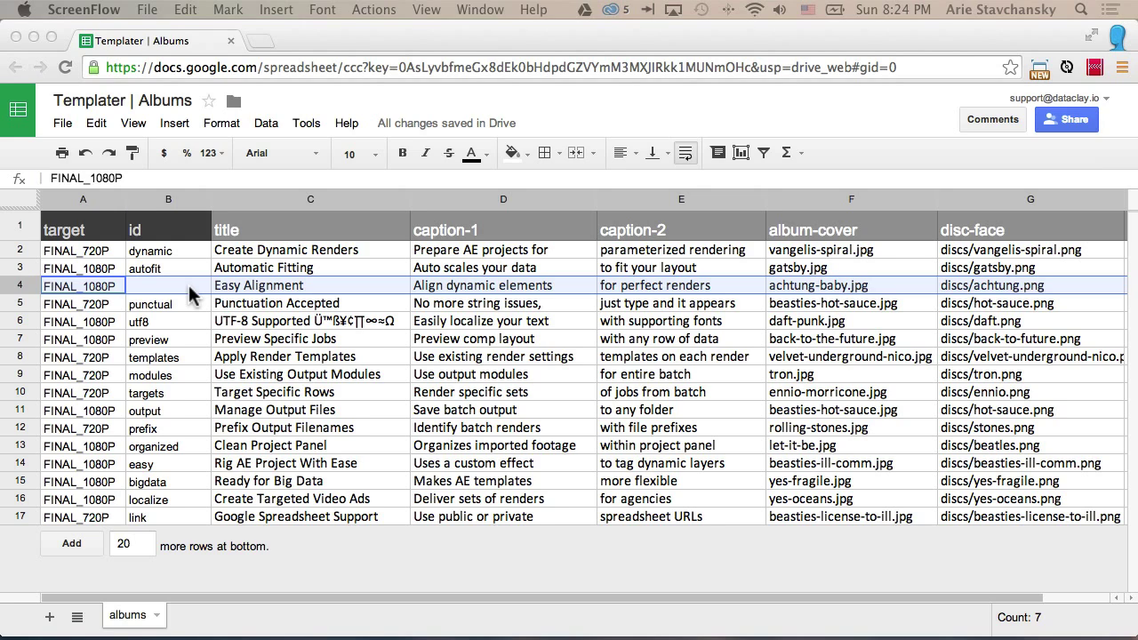
Scrub the FINAL_1080P comp, end the work area there, and preview the next row
{"action": "key", "text": "ctrl+Left"}
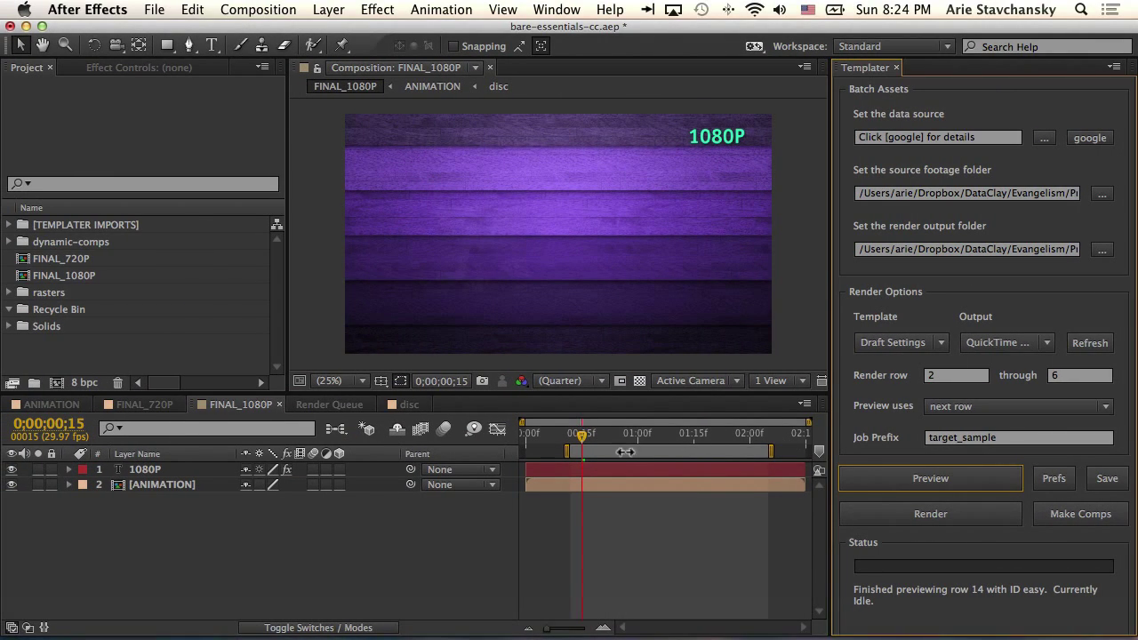
{"action": "left_click_drag", "start_coordinate": [625, 434], "coordinate": [762, 437]}
{"action": "key", "text": "n"}
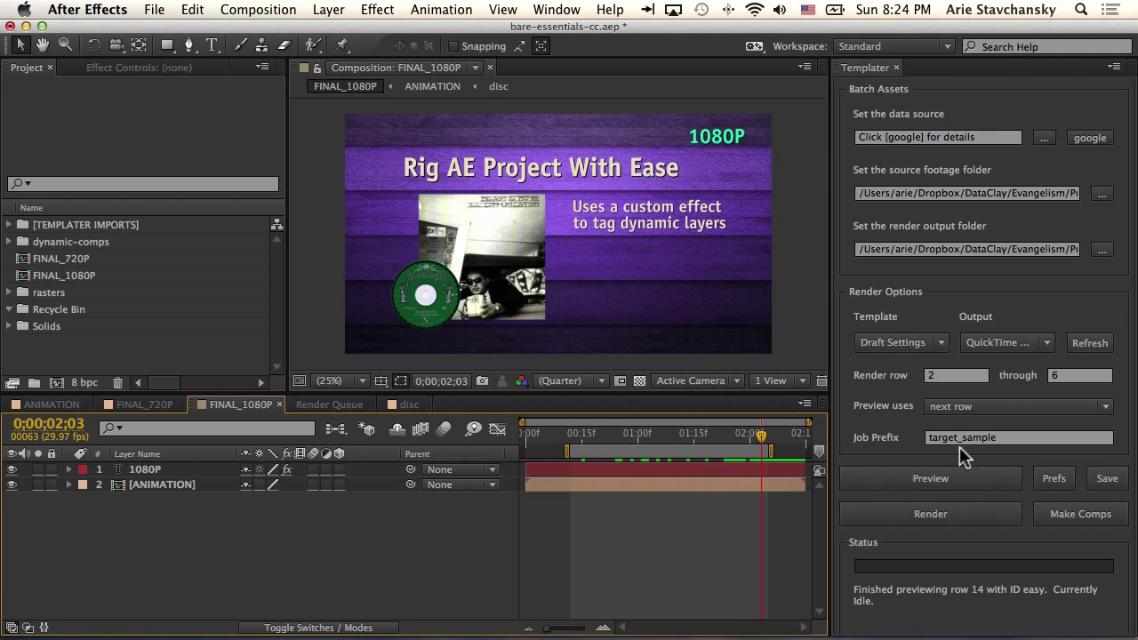
{"action": "left_click", "coordinate": [945, 475]}
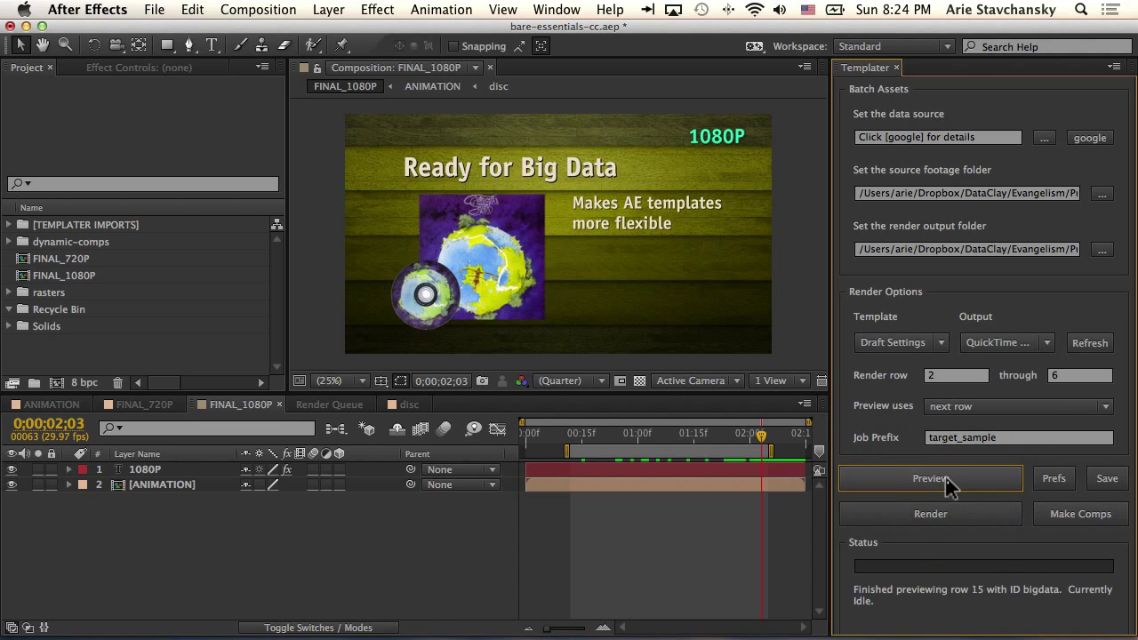
Scrub and preview the next row in FINAL_720P, then return to FINAL_1080P
{"action": "left_click", "coordinate": [161, 405]}
{"action": "left_click", "coordinate": [626, 436]}
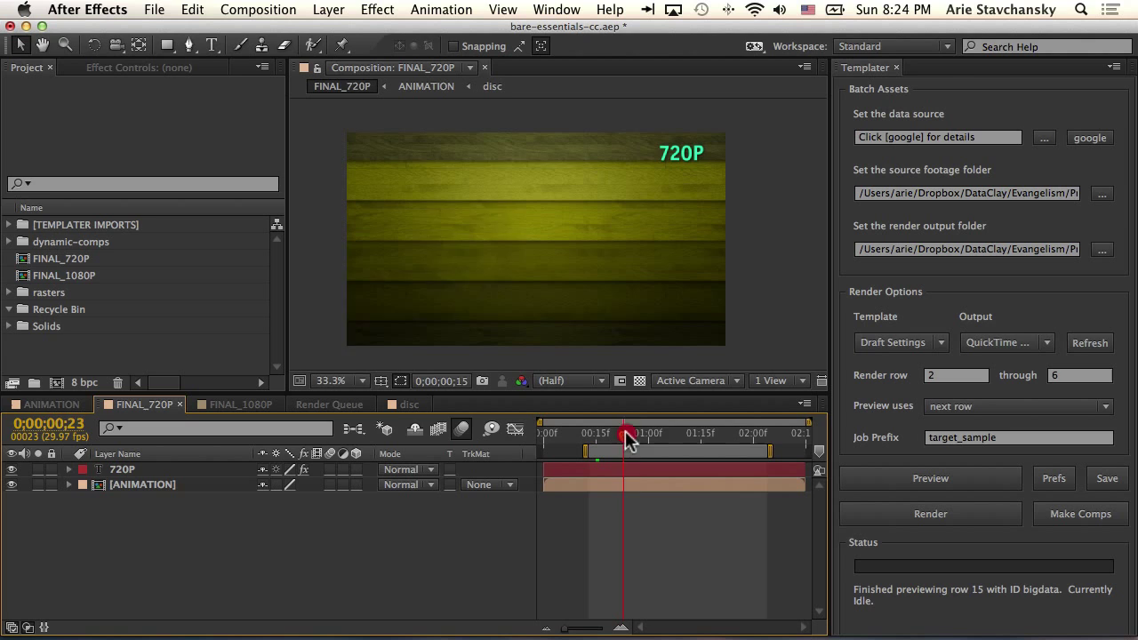
{"action": "left_click_drag", "start_coordinate": [625, 435], "coordinate": [749, 436]}
{"action": "left_click", "coordinate": [864, 473]}
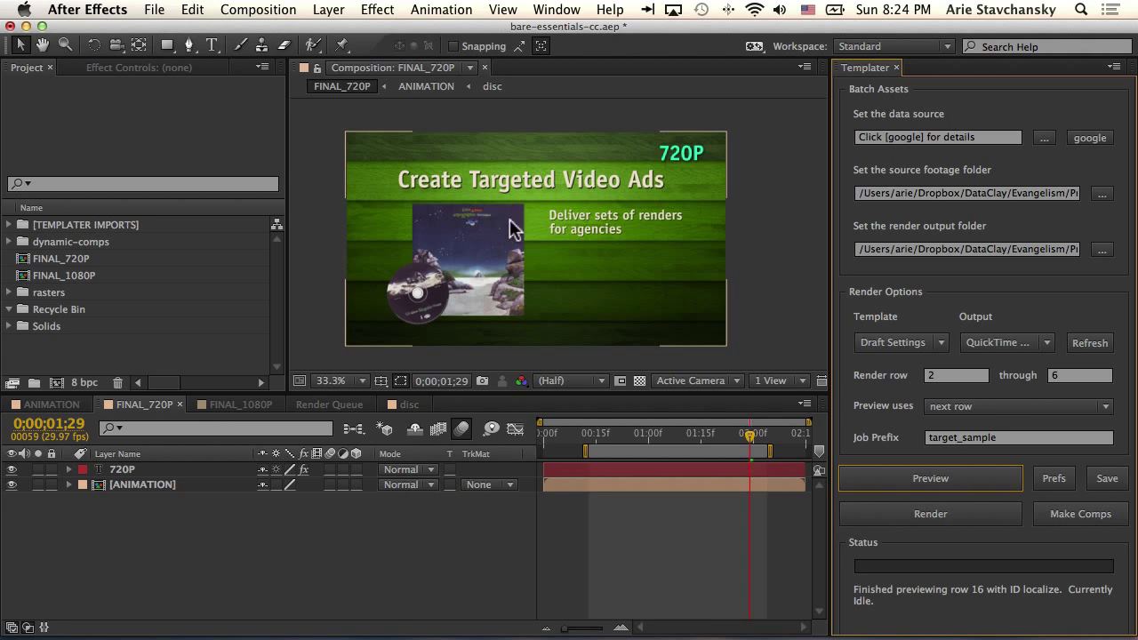
{"action": "left_click", "coordinate": [238, 404]}
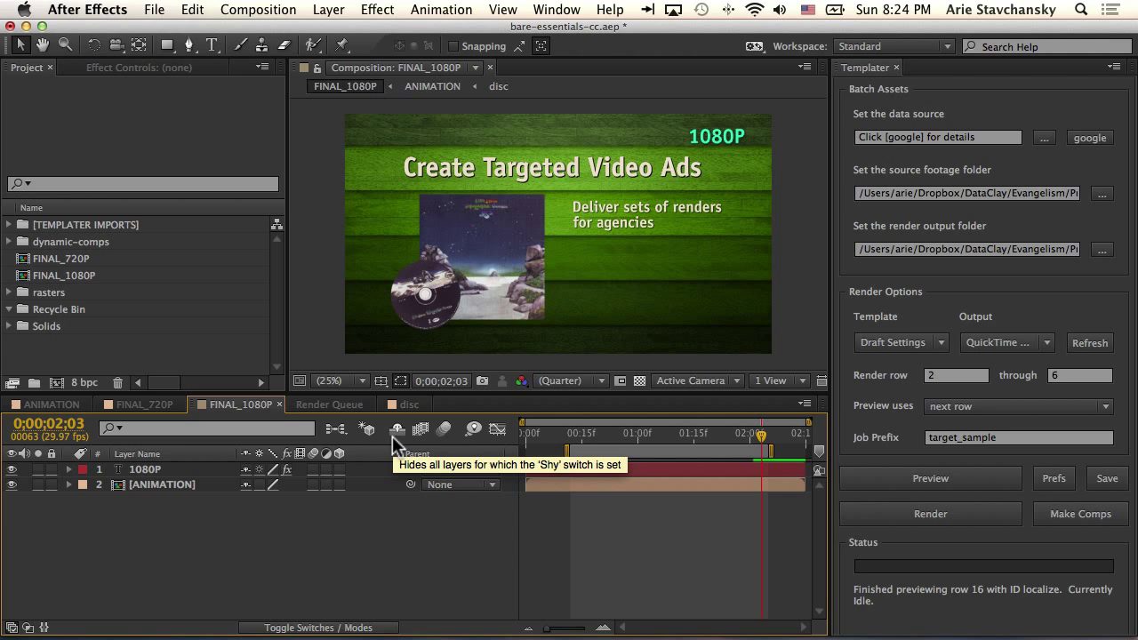
{"action": "key", "text": "ctrl+Right"}
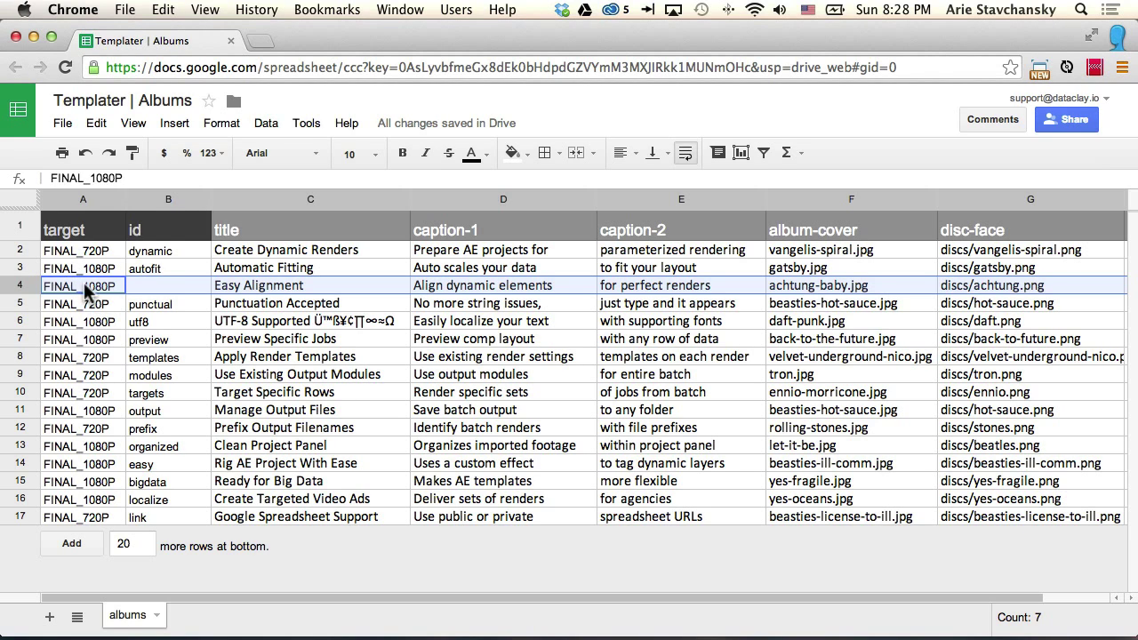
Change cell A4's target from FINAL_1080P to FINAL_1091P
{"action": "left_click", "coordinate": [84, 281]}
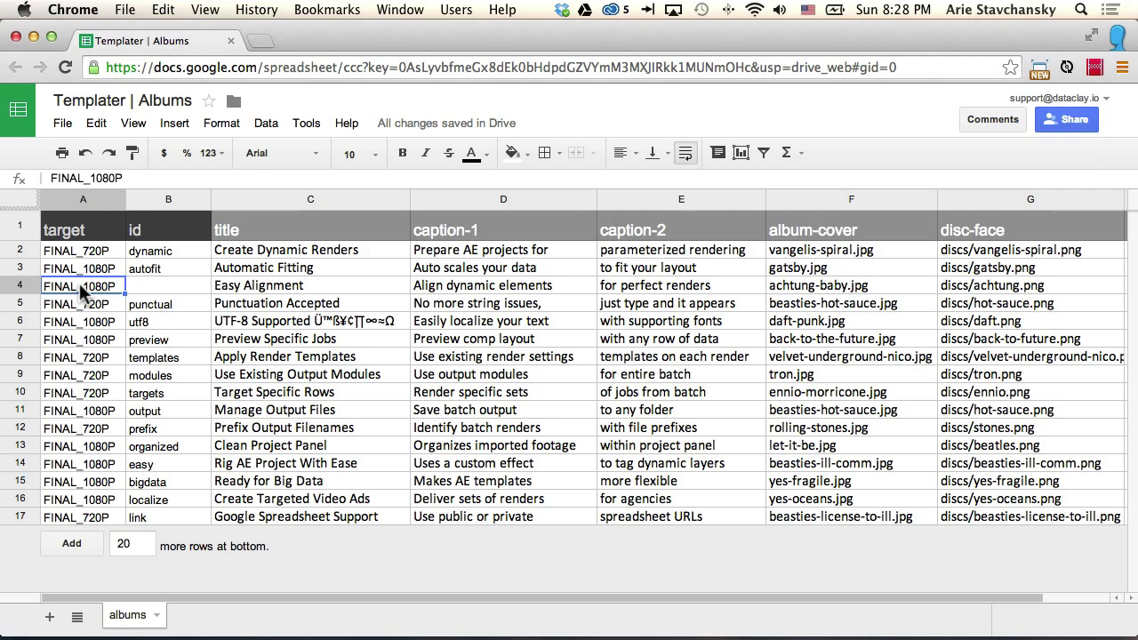
{"action": "left_click", "coordinate": [137, 178]}
{"action": "key", "text": "BackSpace"}
{"action": "key", "text": "BackSpace"}
{"action": "key", "text": "BackSpace"}
{"action": "key", "text": "BackSpace"}
{"action": "key", "text": "BackSpace"}
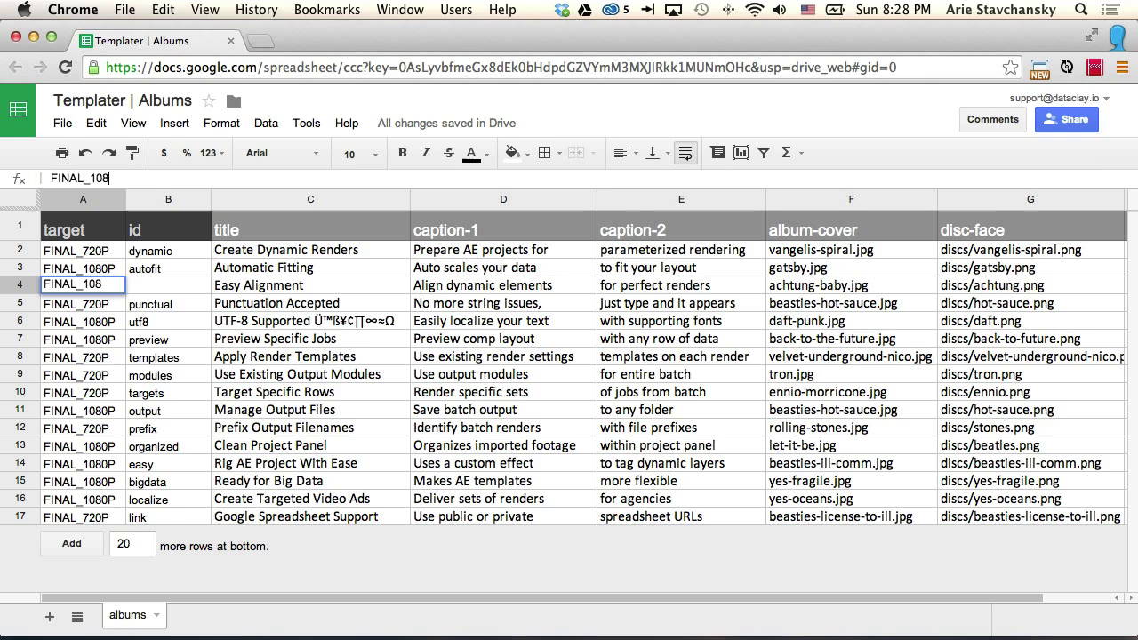
{"action": "type", "text": "1091P"}
{"action": "key", "text": "Return"}
{"action": "key", "text": "Up"}
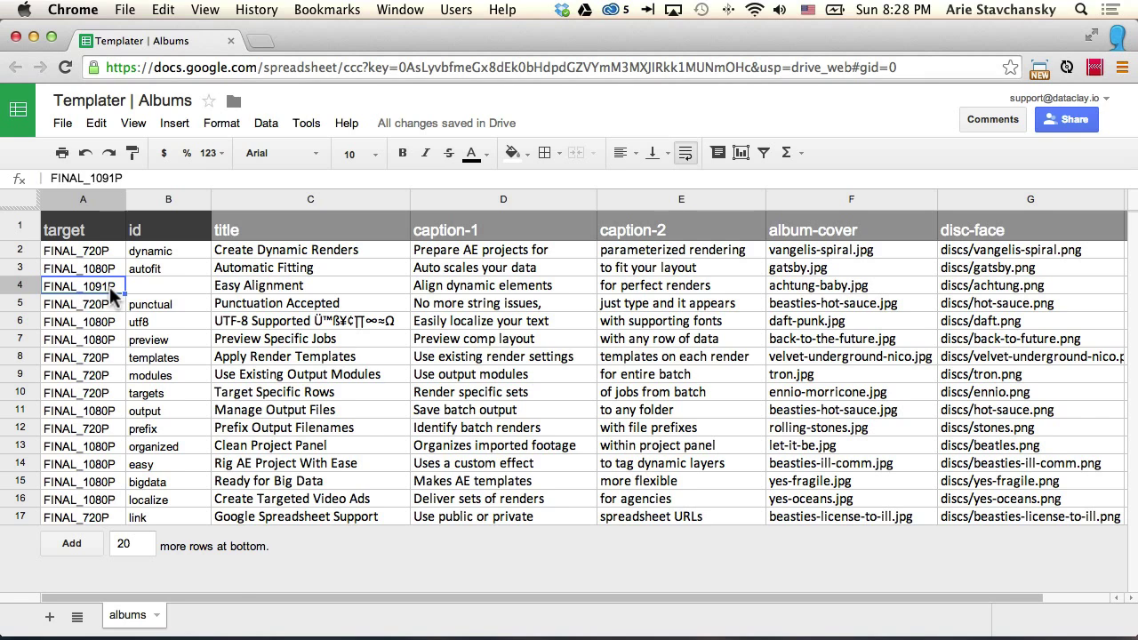
{"action": "key", "text": "ctrl+Left"}
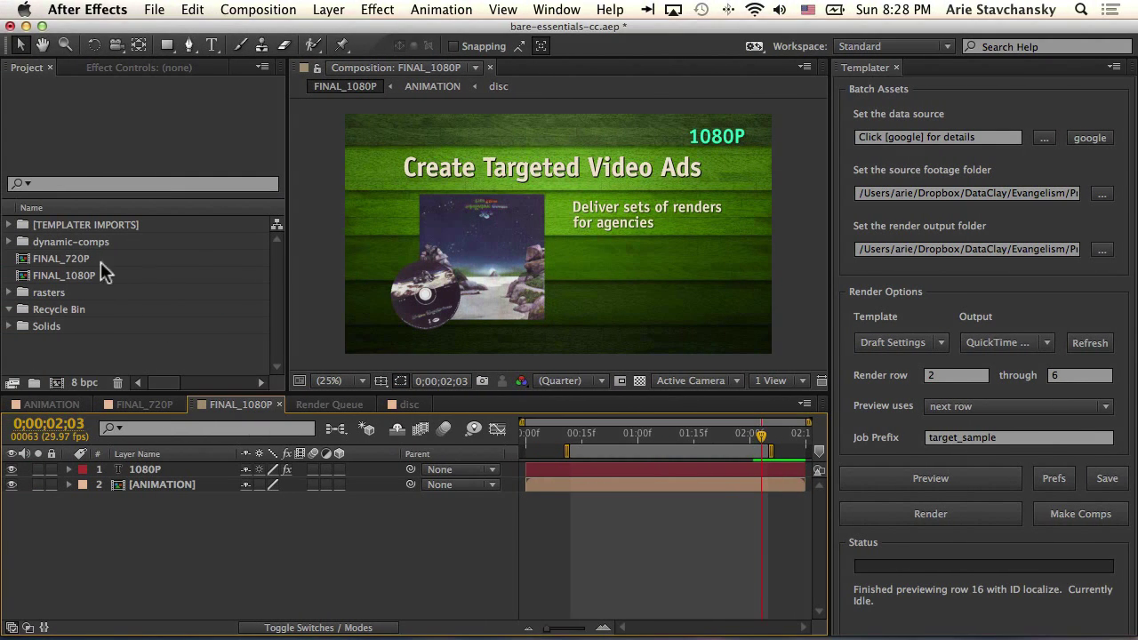
Open Templater Preferences and scroll the default target list down to FINAL_720P and FINAL_1080P
{"action": "left_click", "coordinate": [1054, 478]}
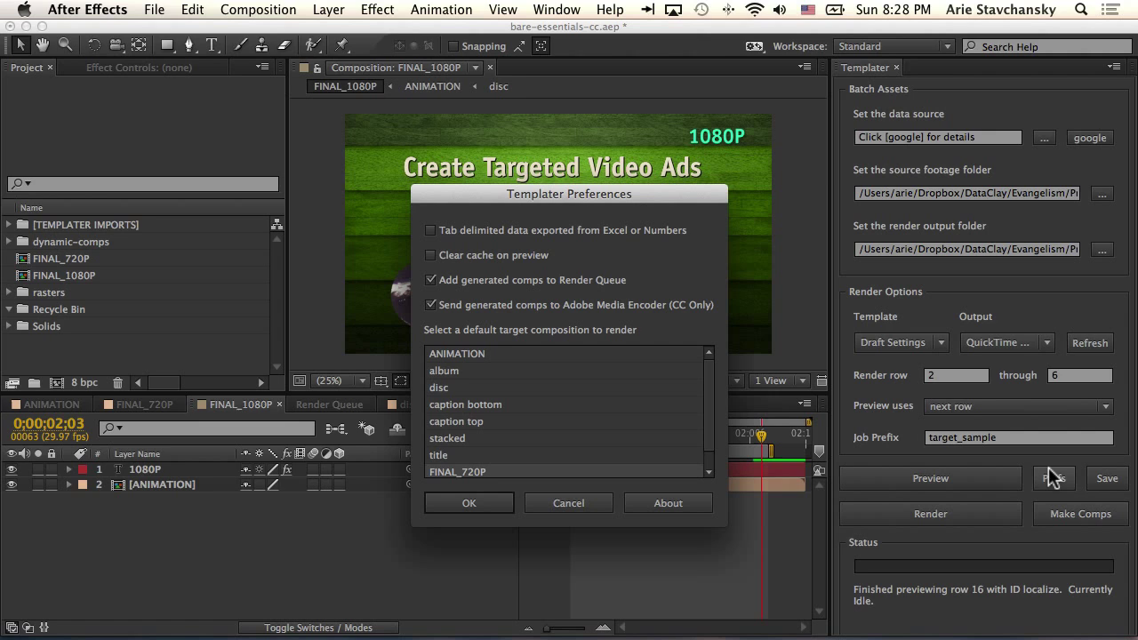
{"action": "left_click_drag", "start_coordinate": [570, 195], "coordinate": [559, 150]}
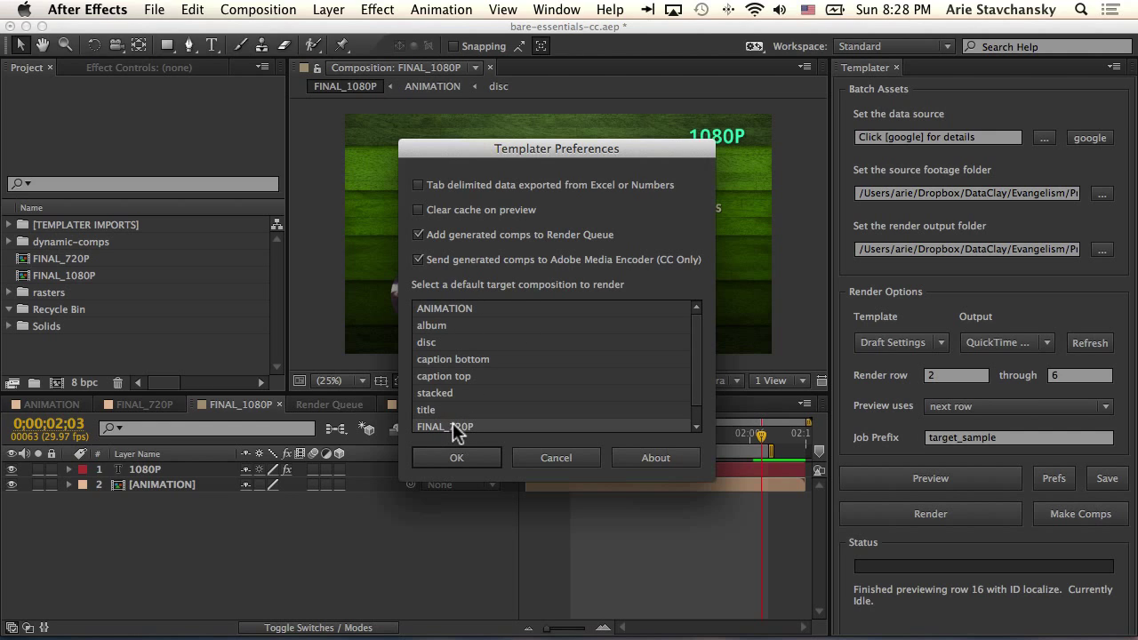
{"action": "scroll", "coordinate": [456, 432], "scroll_direction": "down", "scroll_amount": 1}
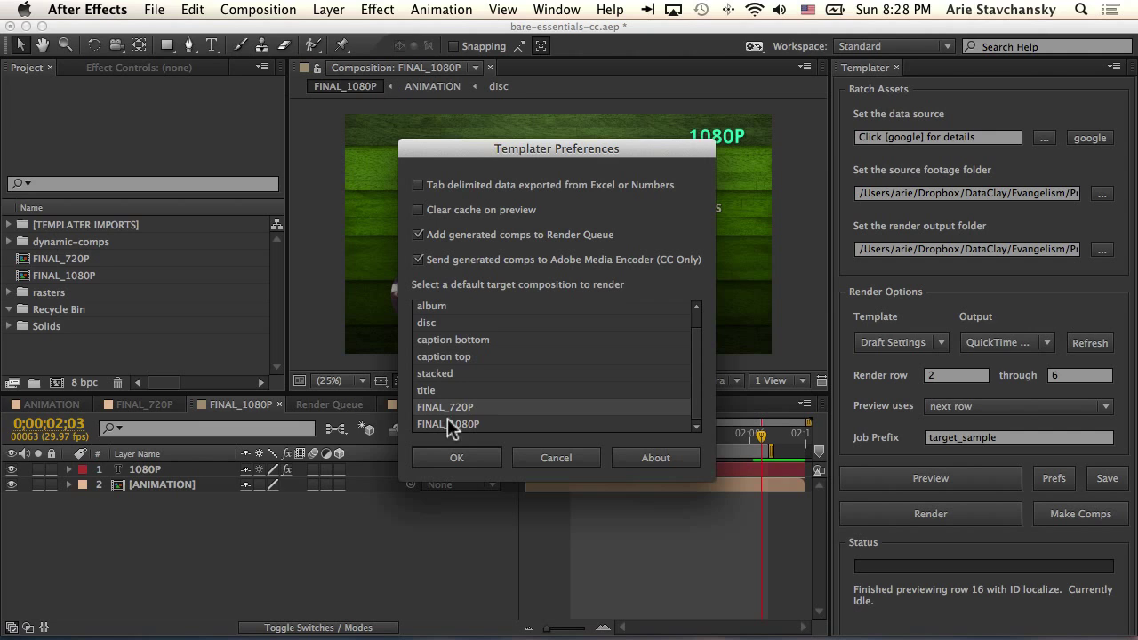